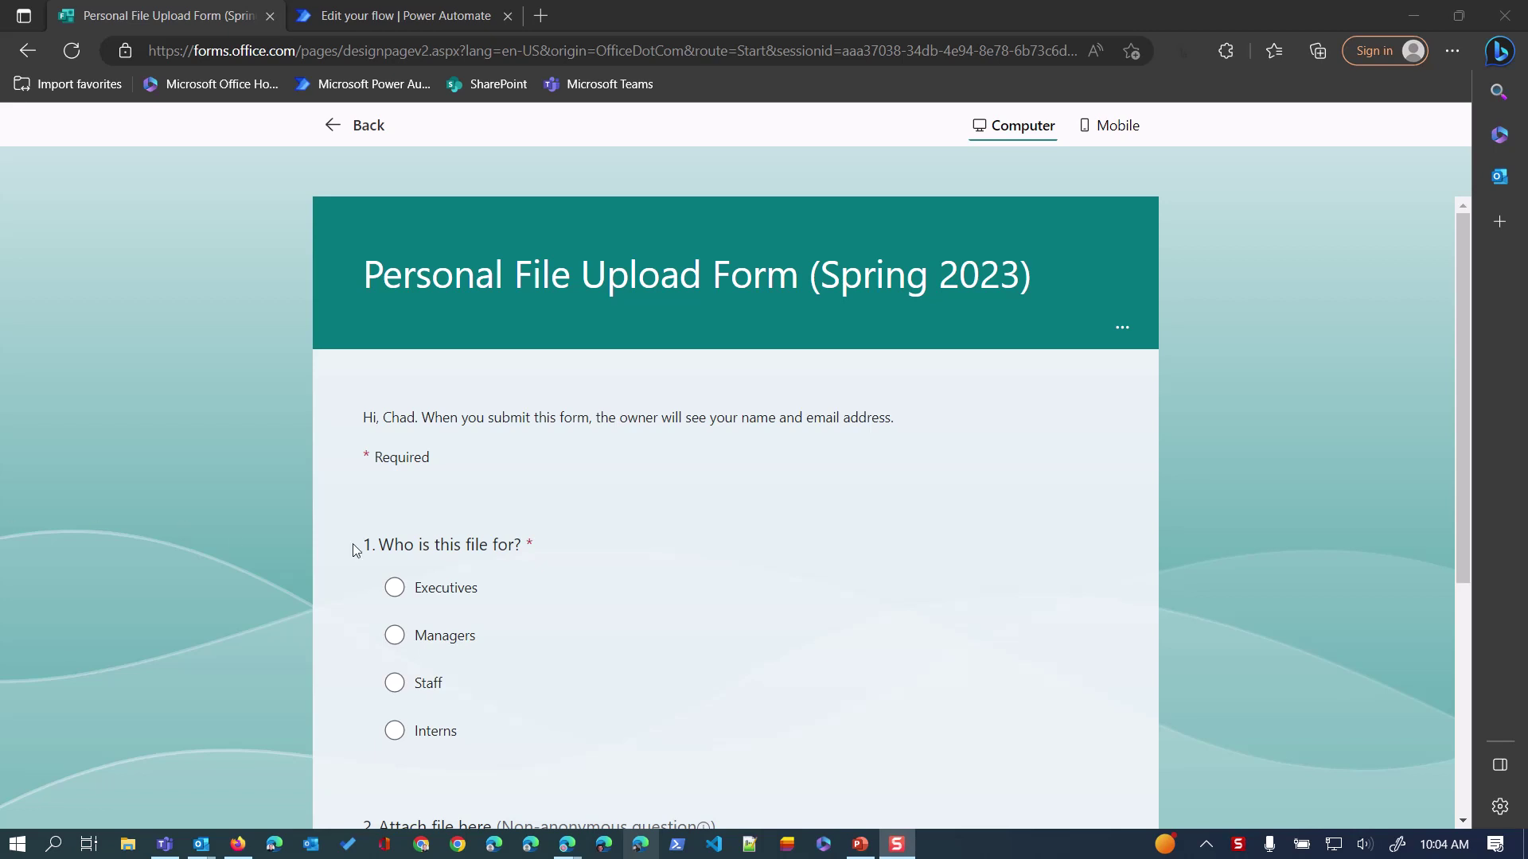
- Review the questions of the file upload form and switch to its flow in Power Automate
{"action": "scroll", "coordinate": [661, 590], "scroll_direction": "down", "scroll_amount": 3}
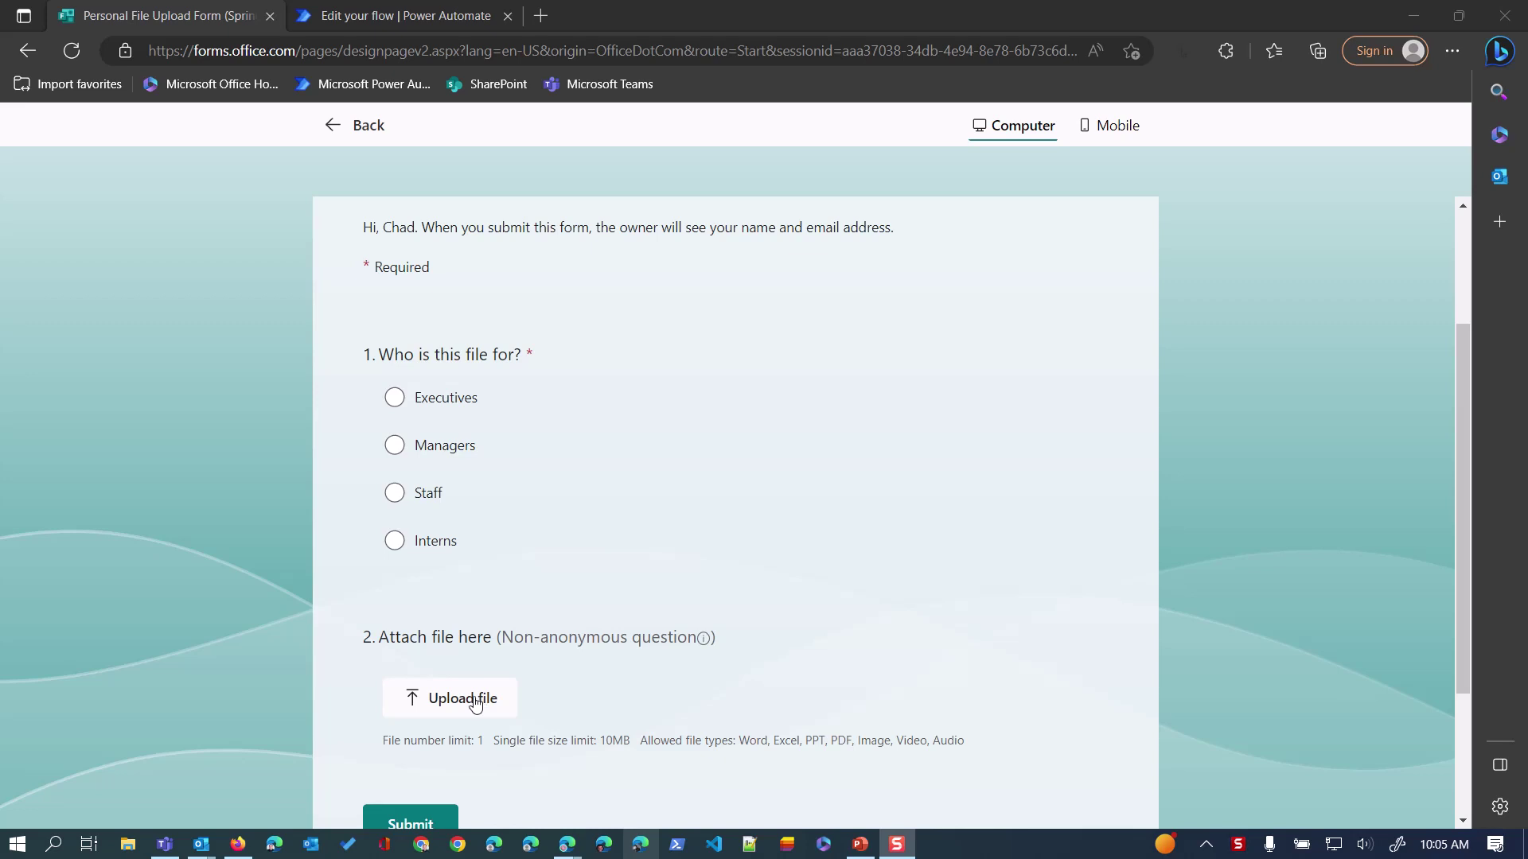
{"action": "left_click", "coordinate": [428, 22]}
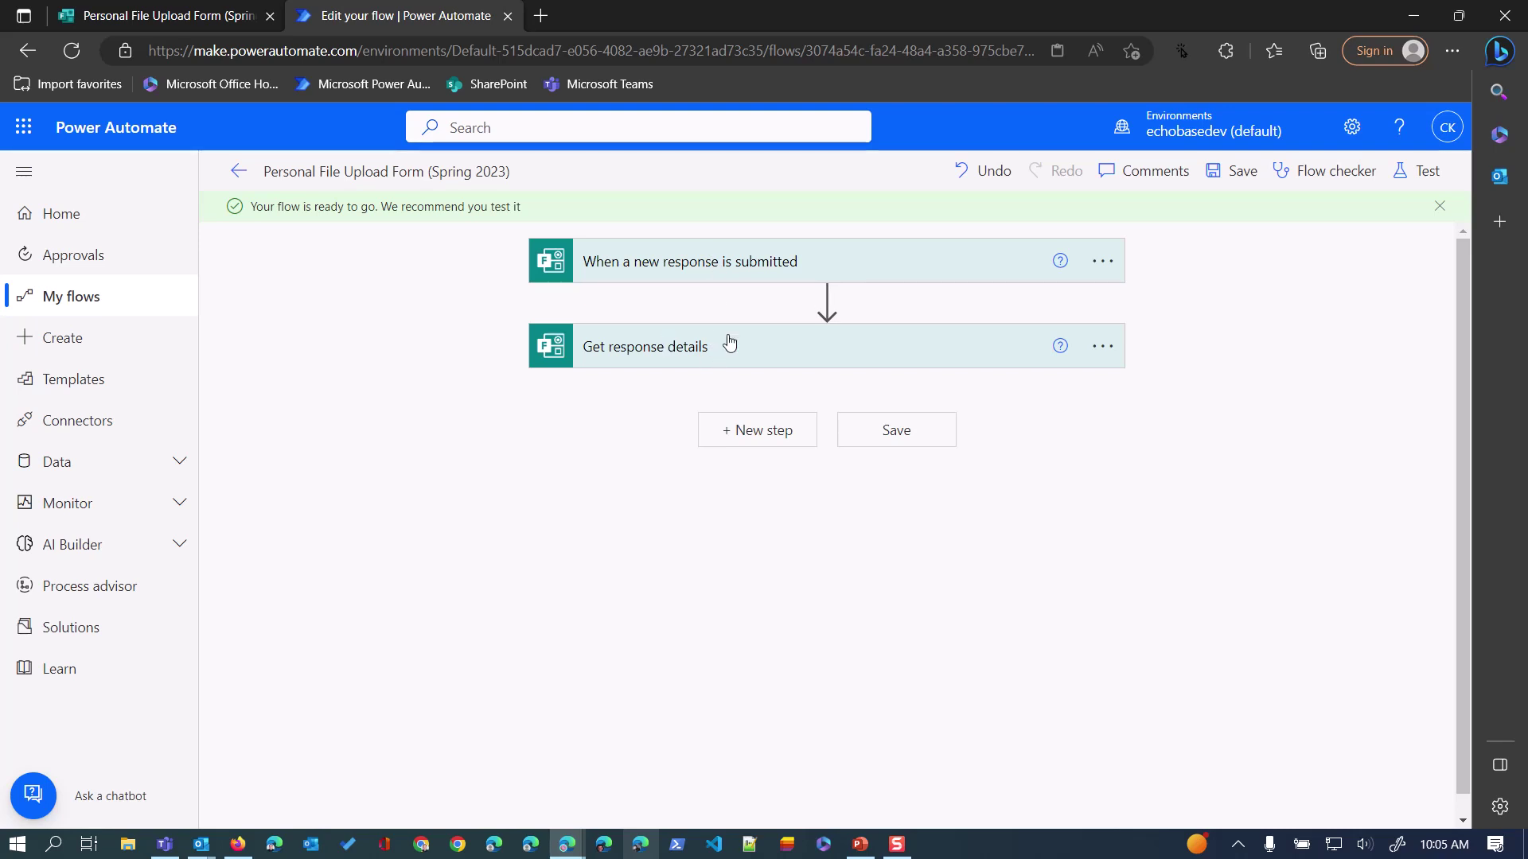
{"action": "left_click", "coordinate": [760, 440]}
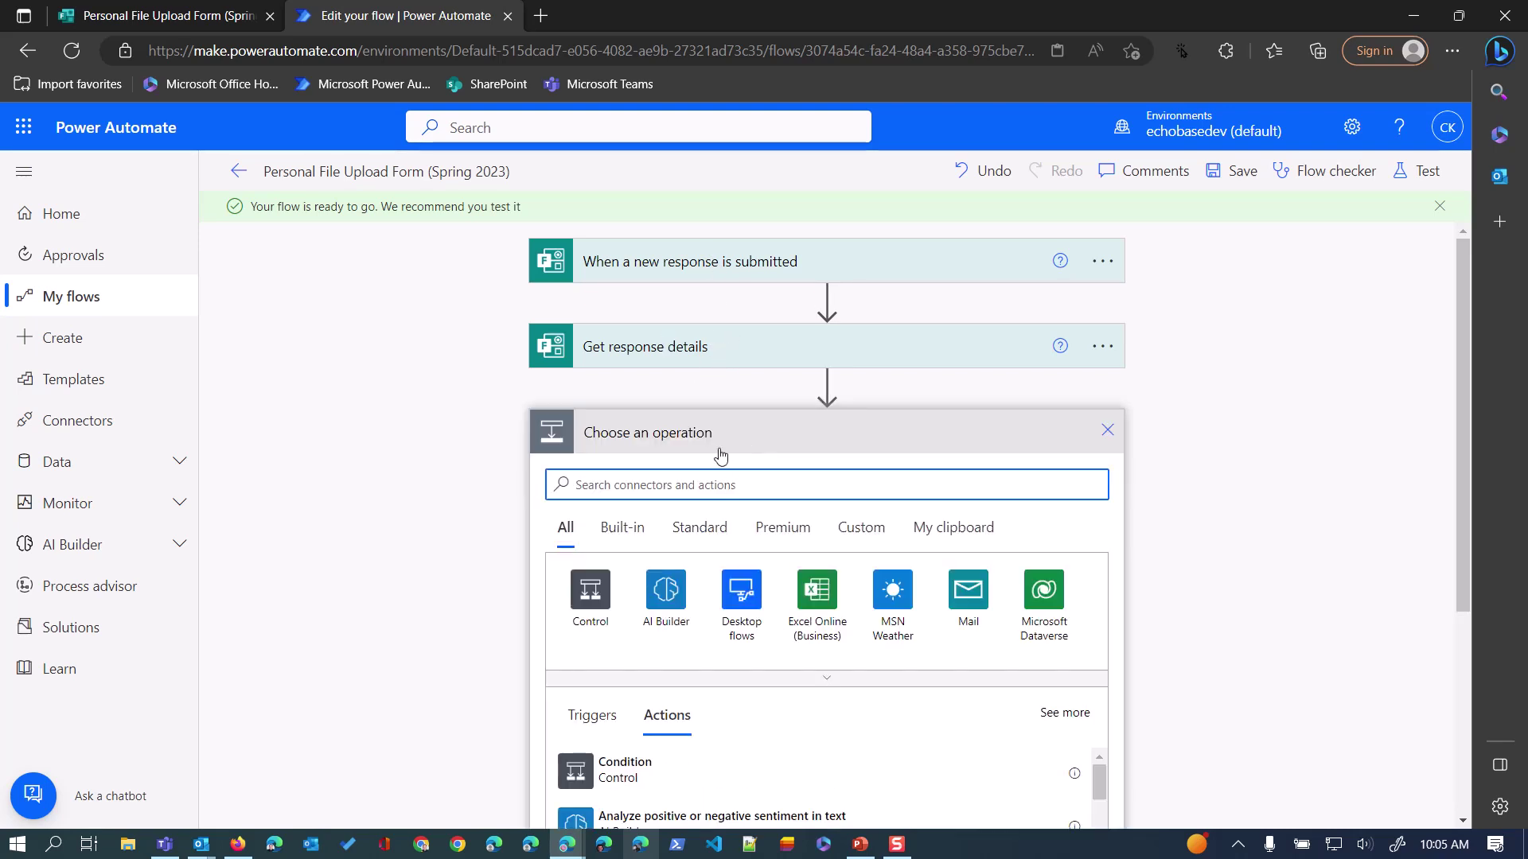
{"action": "type", "text": "parse json"}
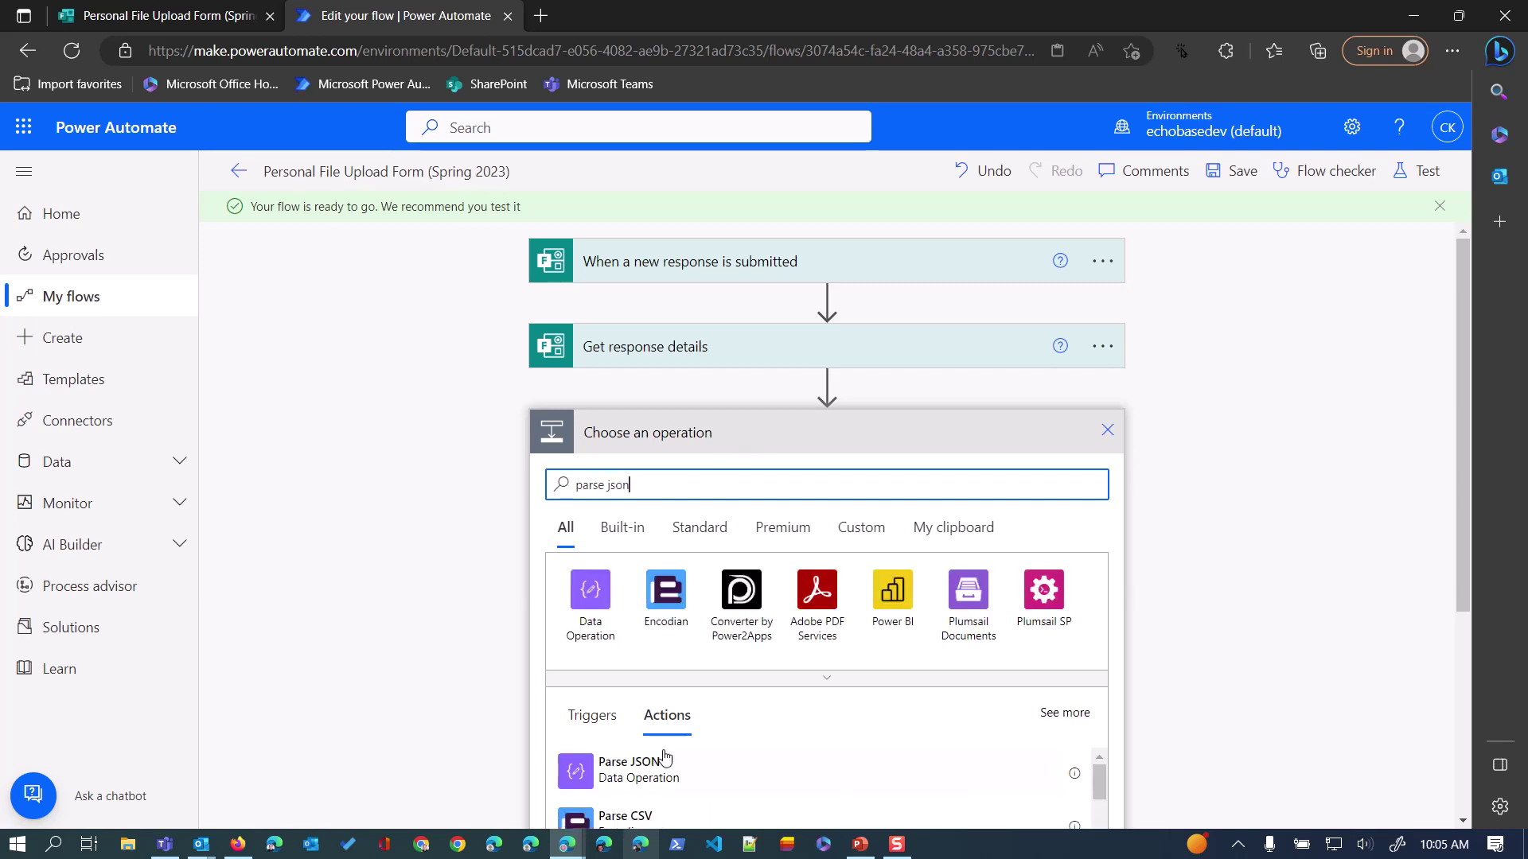
{"action": "left_click", "coordinate": [629, 774]}
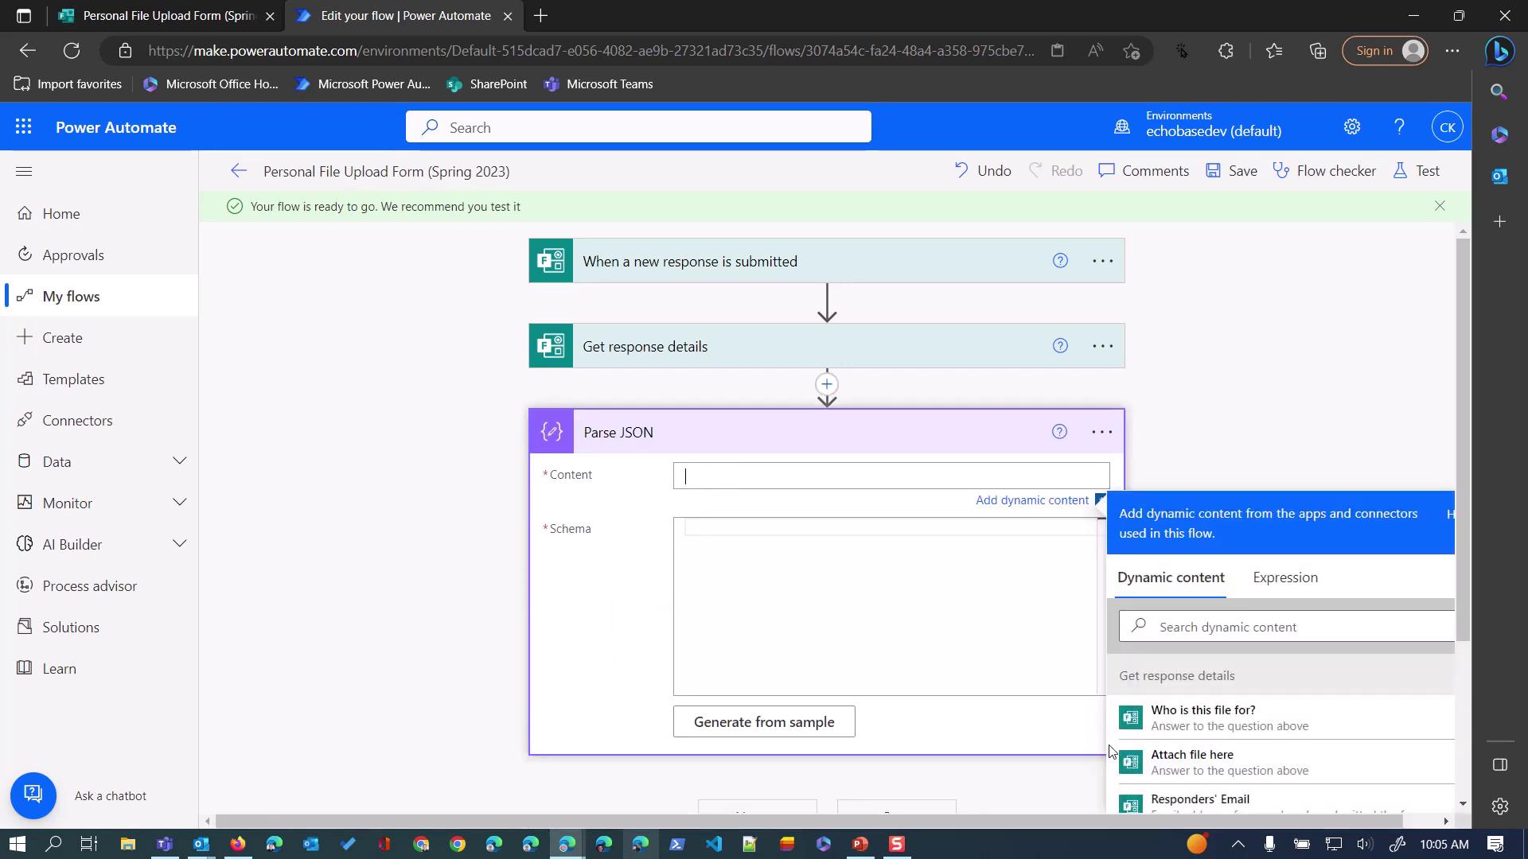
{"action": "left_click", "coordinate": [1177, 765]}
{"action": "left_click", "coordinate": [697, 546]}
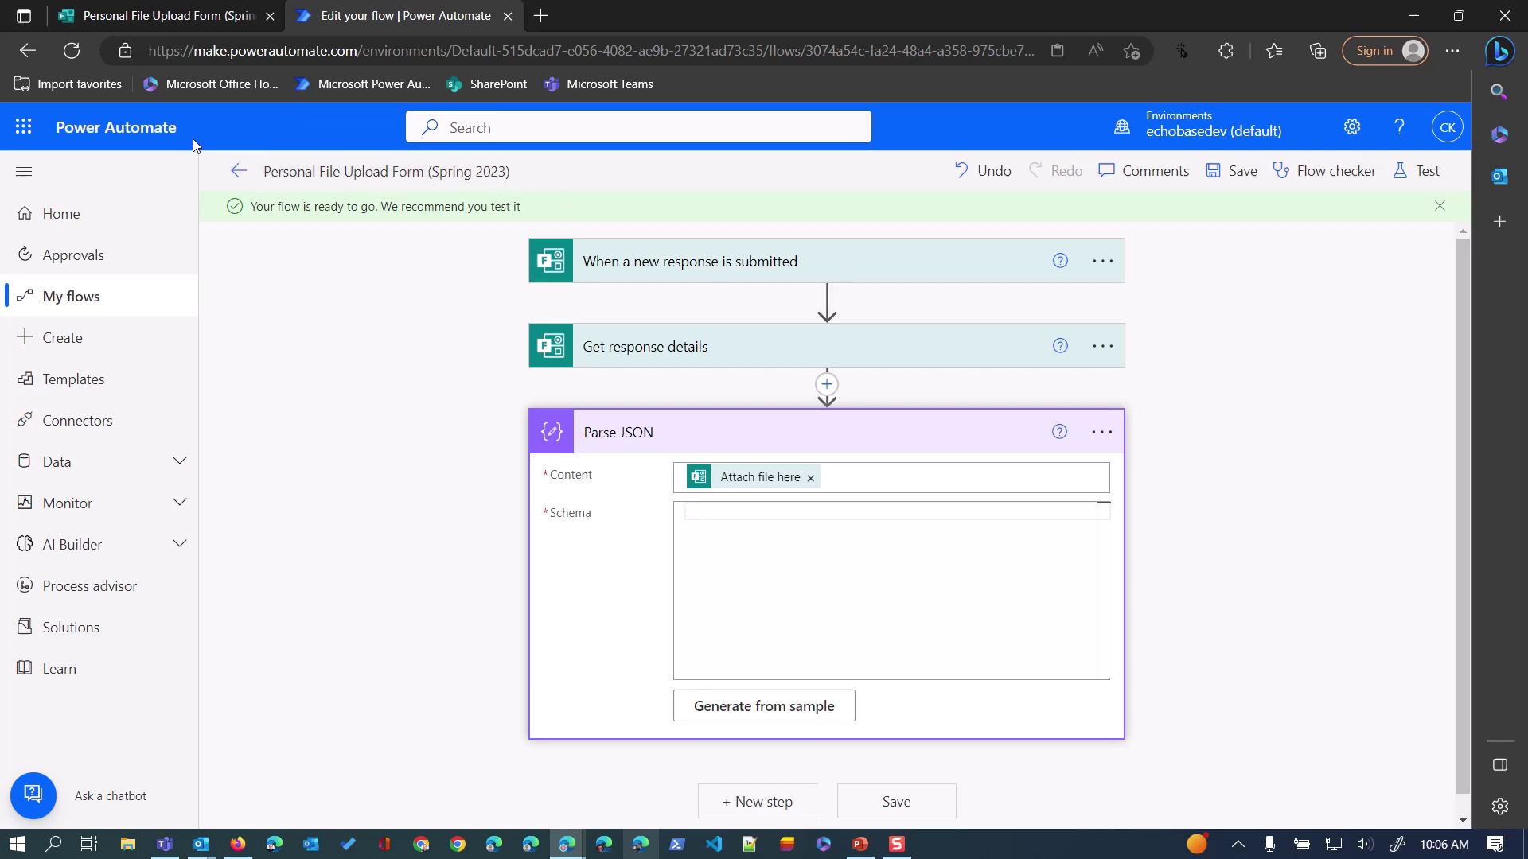
- Leave the flow editor without saving, open the latest successful run, and copy the "Attach file here" output of Get response details
{"action": "left_click", "coordinate": [238, 170]}
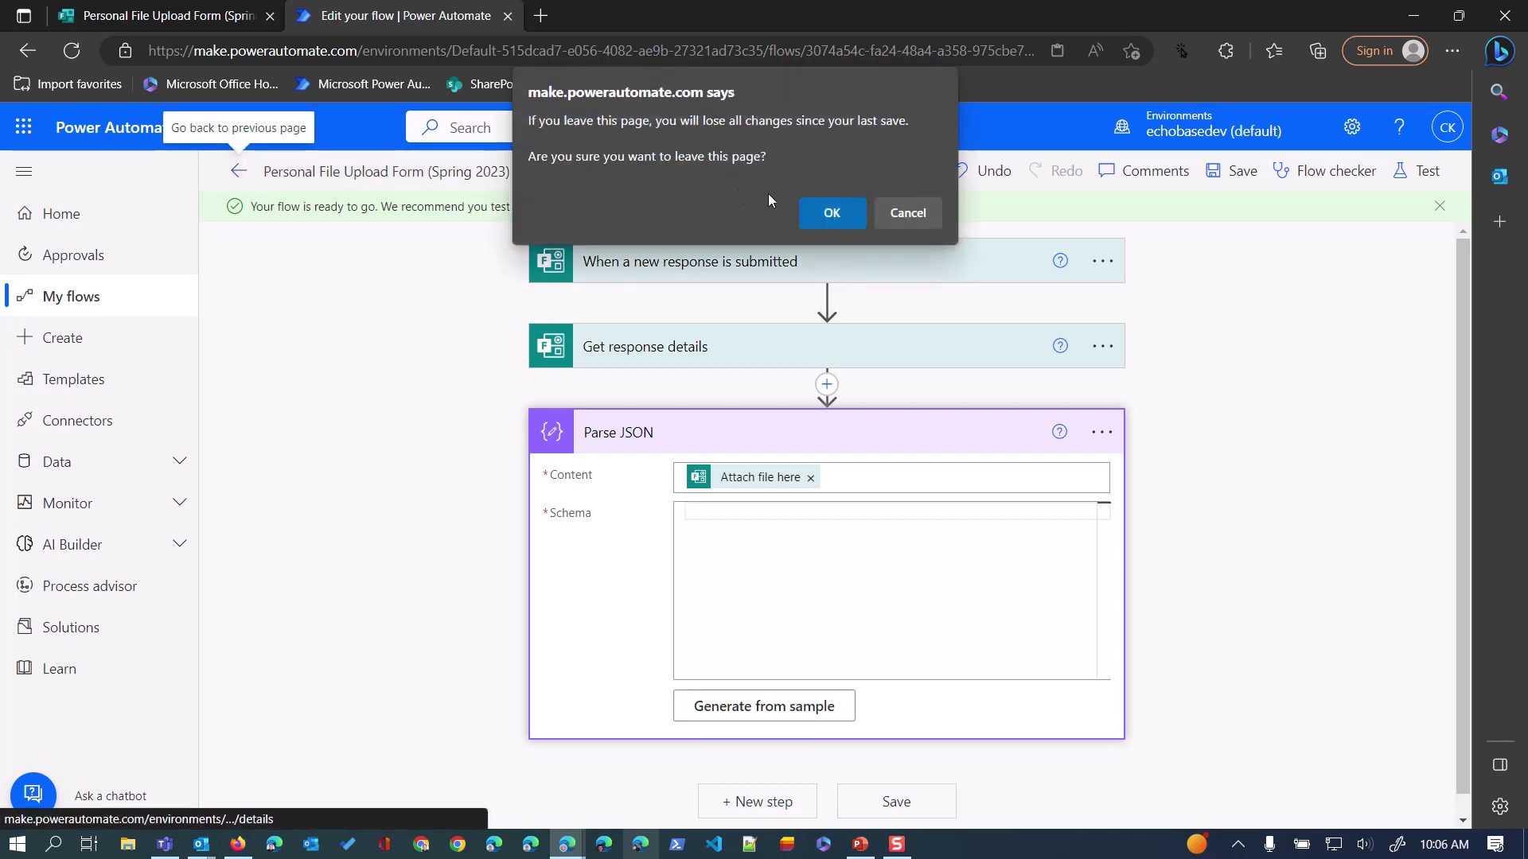
{"action": "left_click", "coordinate": [831, 212]}
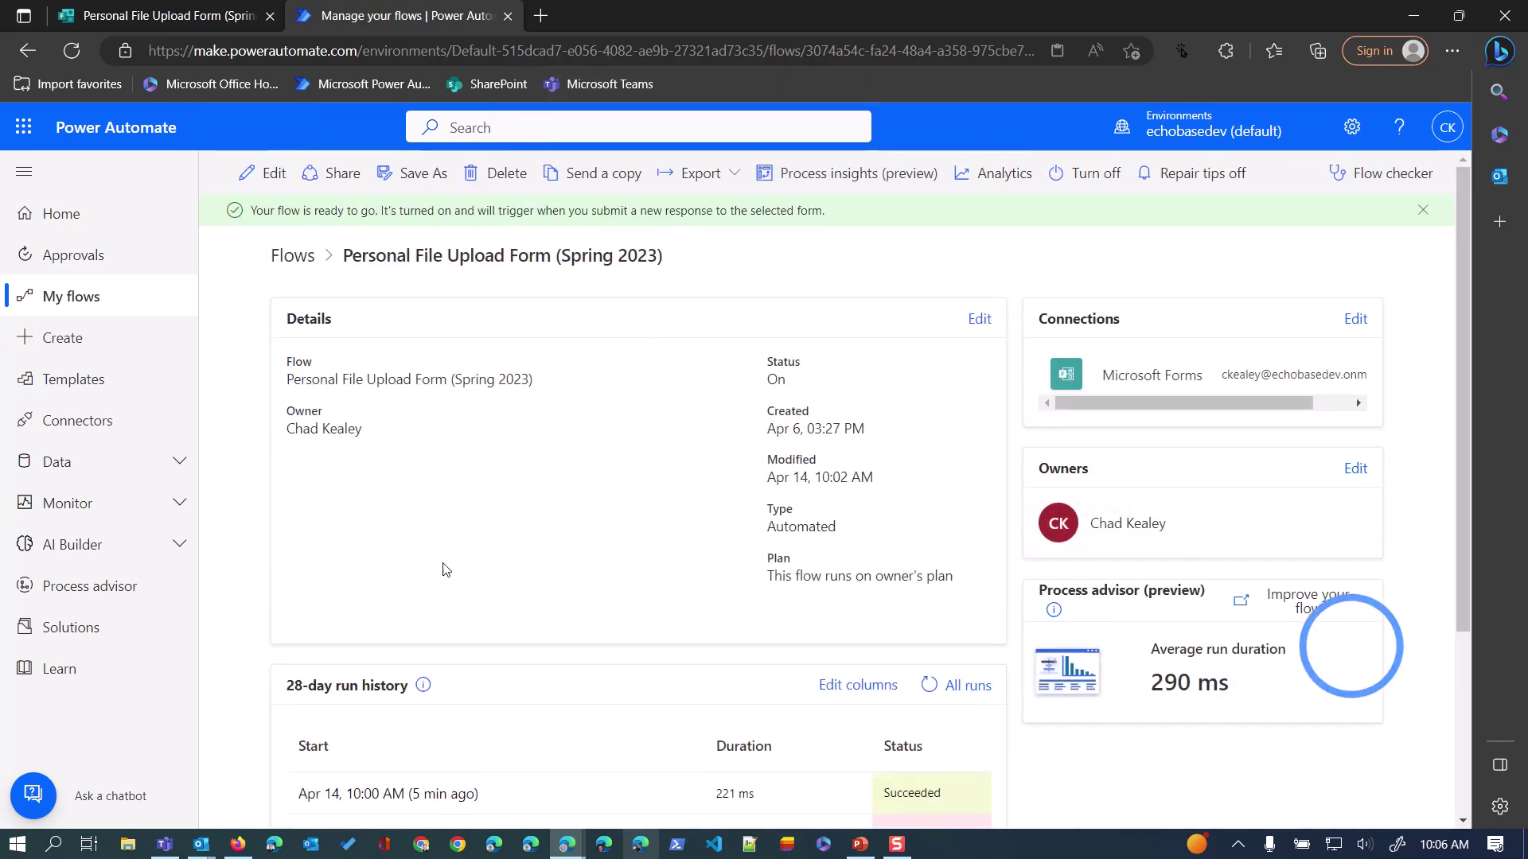
{"action": "left_click", "coordinate": [409, 794]}
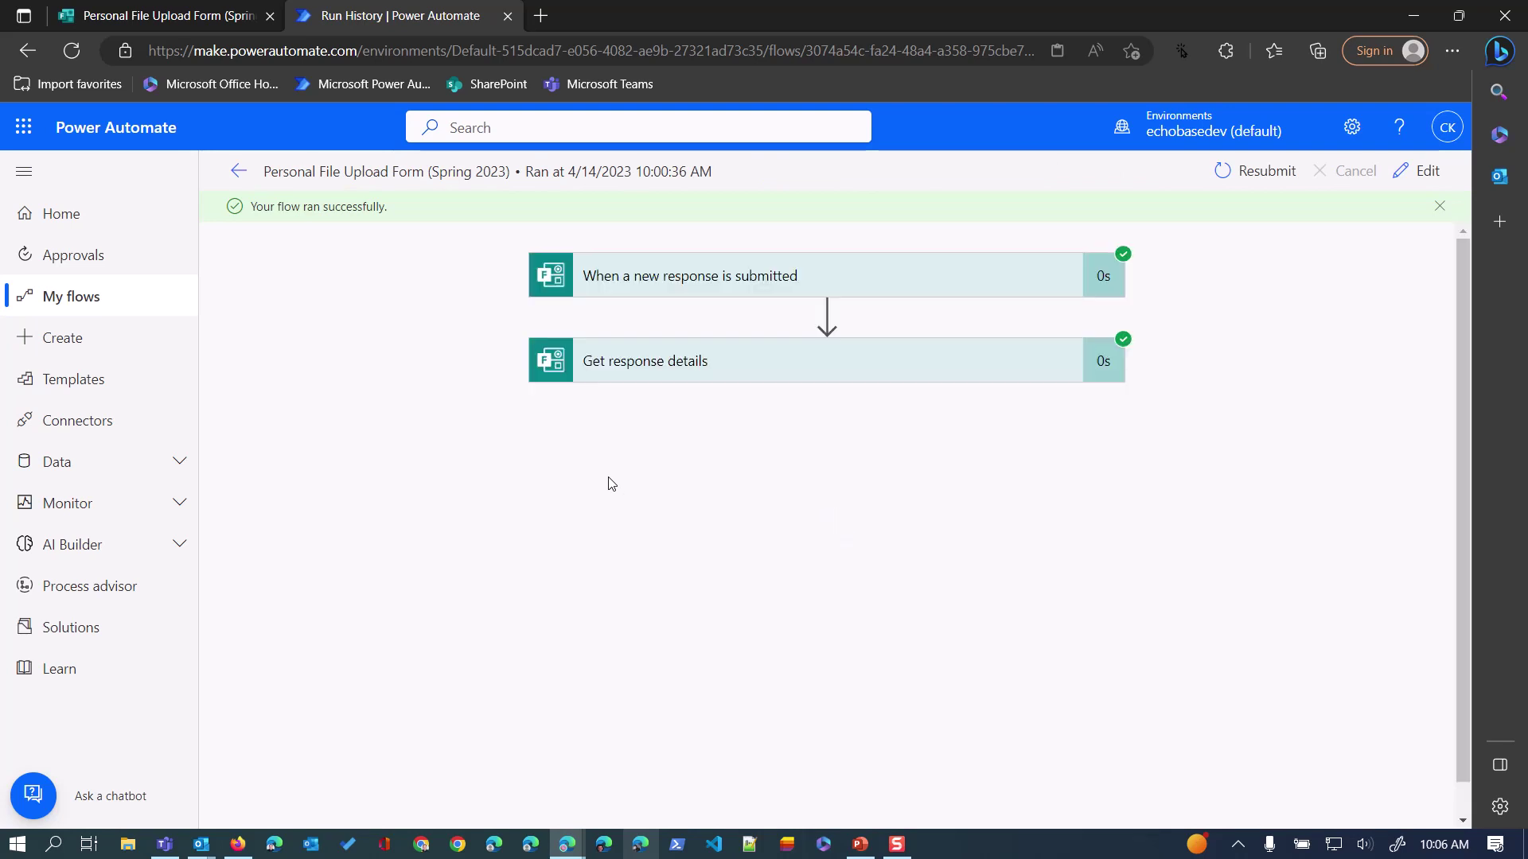
{"action": "left_click", "coordinate": [708, 363]}
{"action": "scroll", "coordinate": [610, 632], "scroll_direction": "down", "scroll_amount": 1}
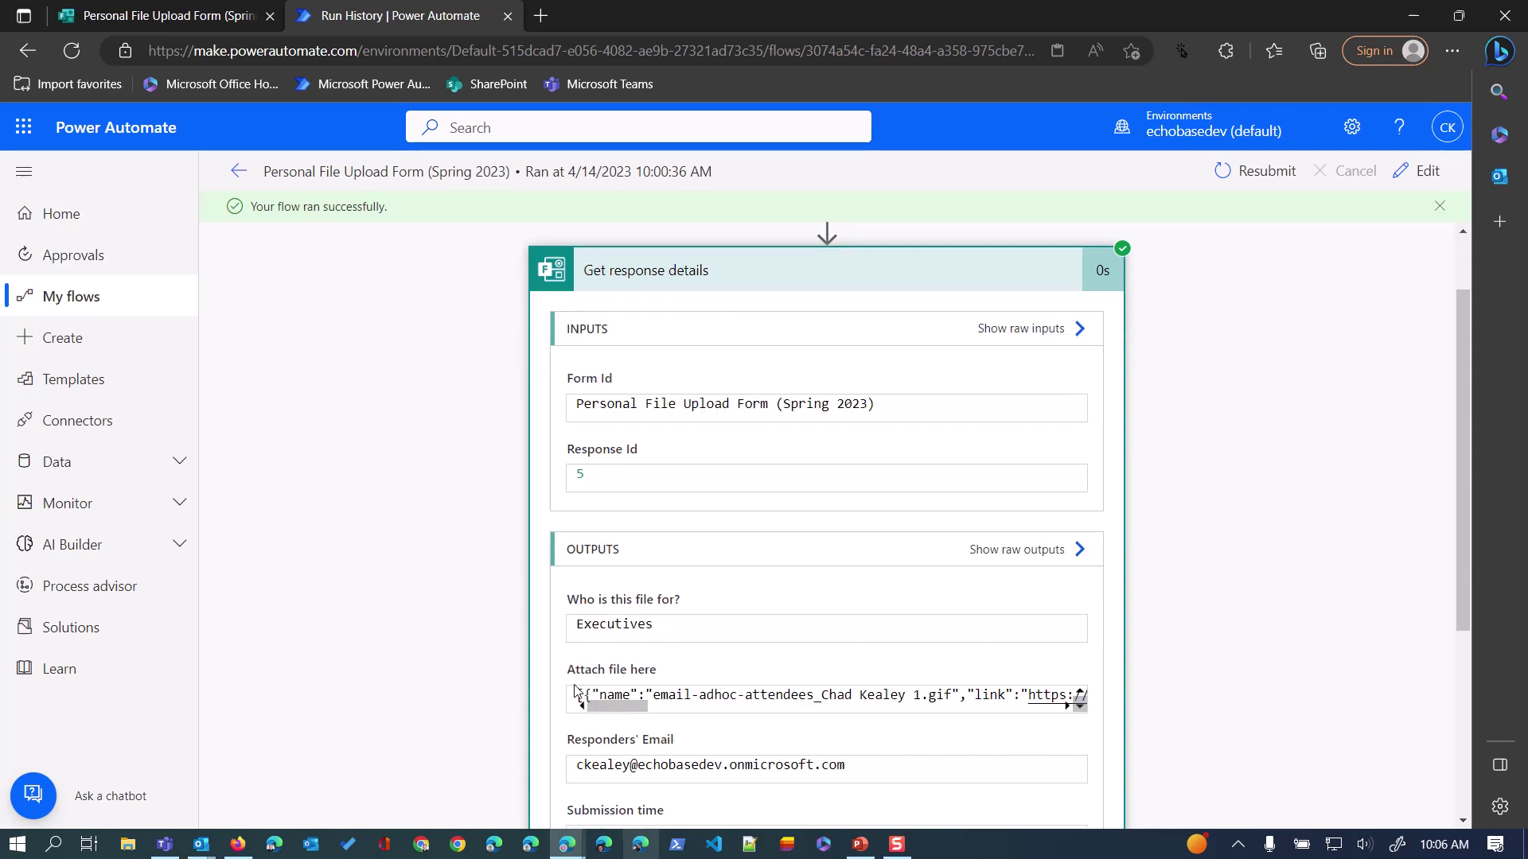
{"action": "double_click", "coordinate": [625, 694]}
{"action": "triple_click", "coordinate": [625, 694]}
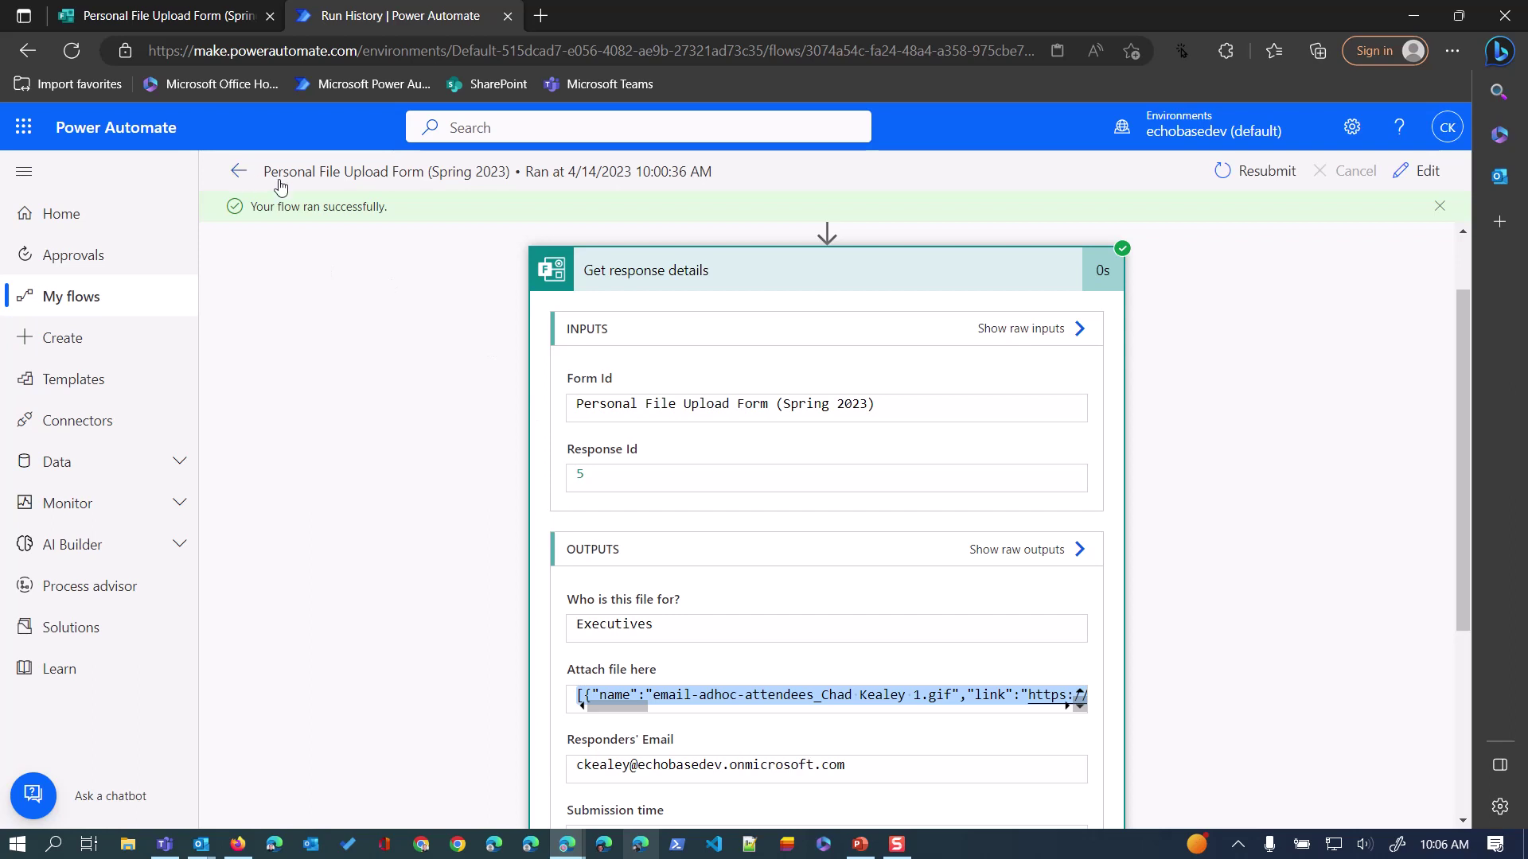
- Reopen the flow for editing and add a Parse JSON action after Get response details with "Attach file here" as its content
{"action": "left_click", "coordinate": [1418, 172]}
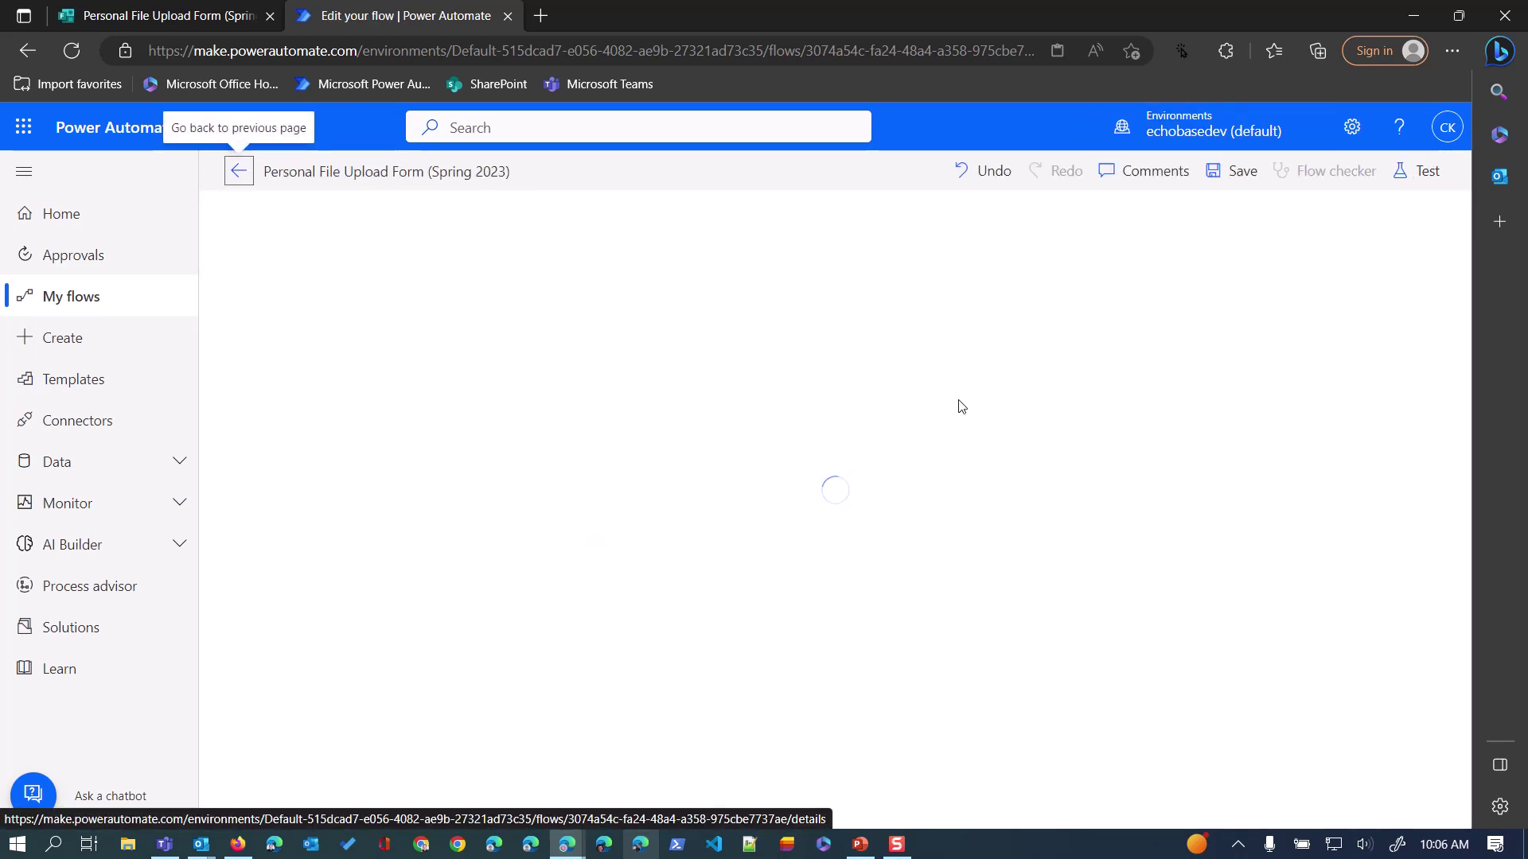
{"action": "left_click", "coordinate": [776, 401]}
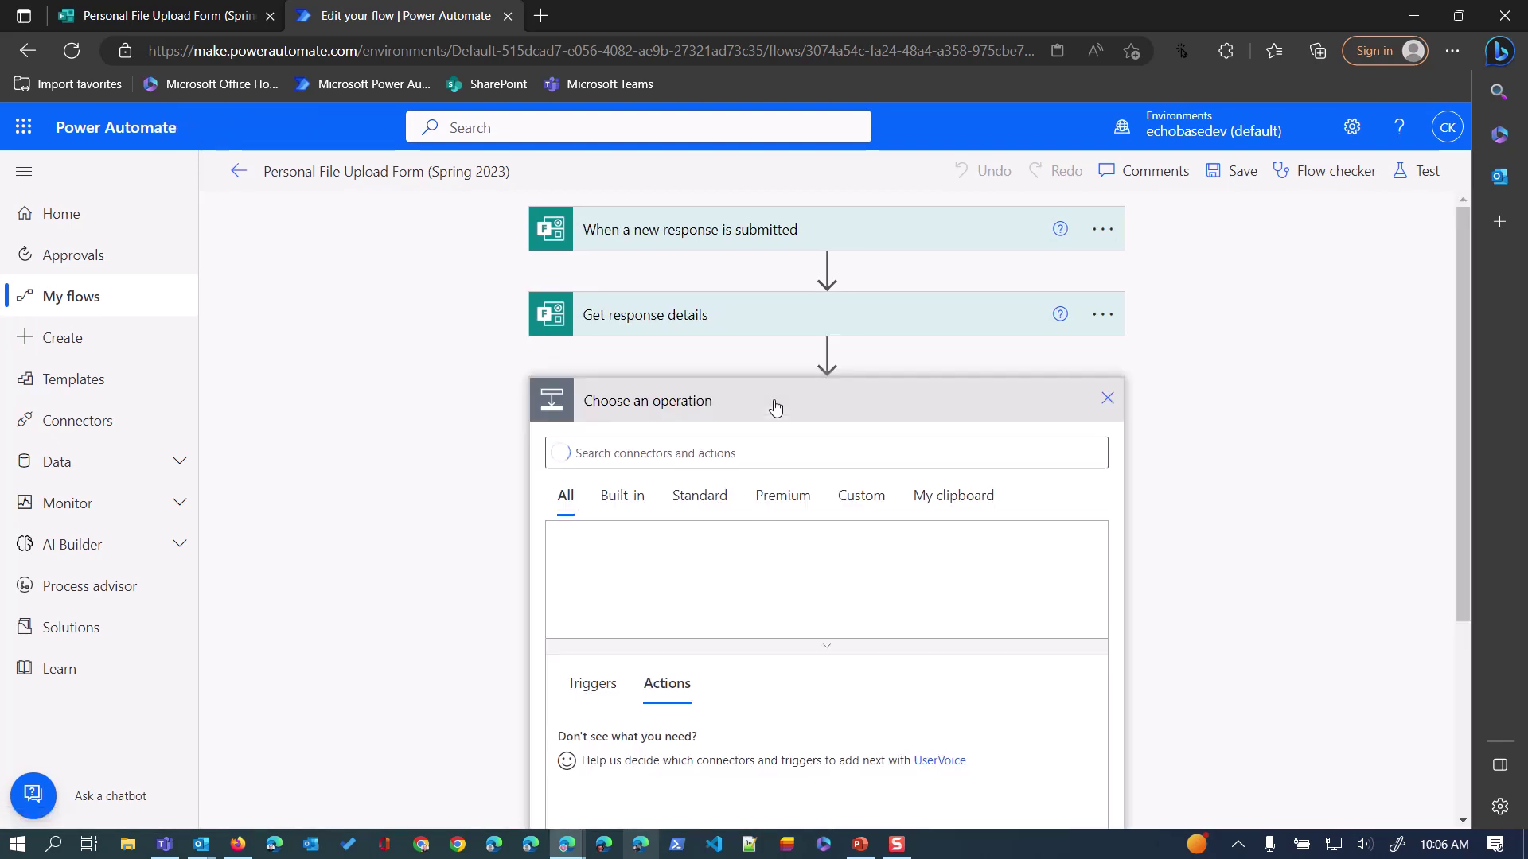
{"action": "type", "text": "par"}
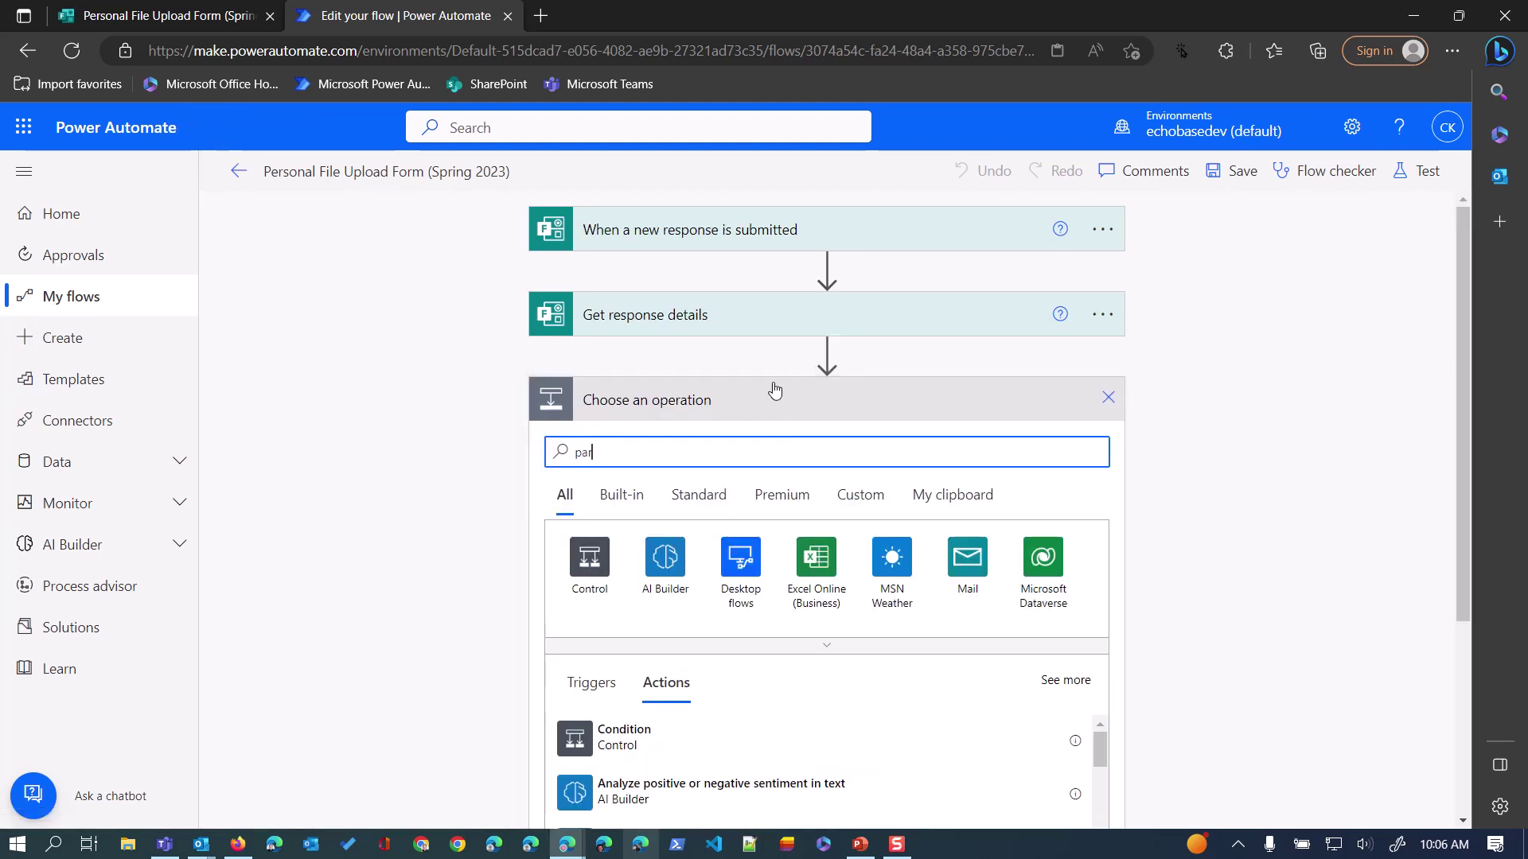
{"action": "type", "text": "se json"}
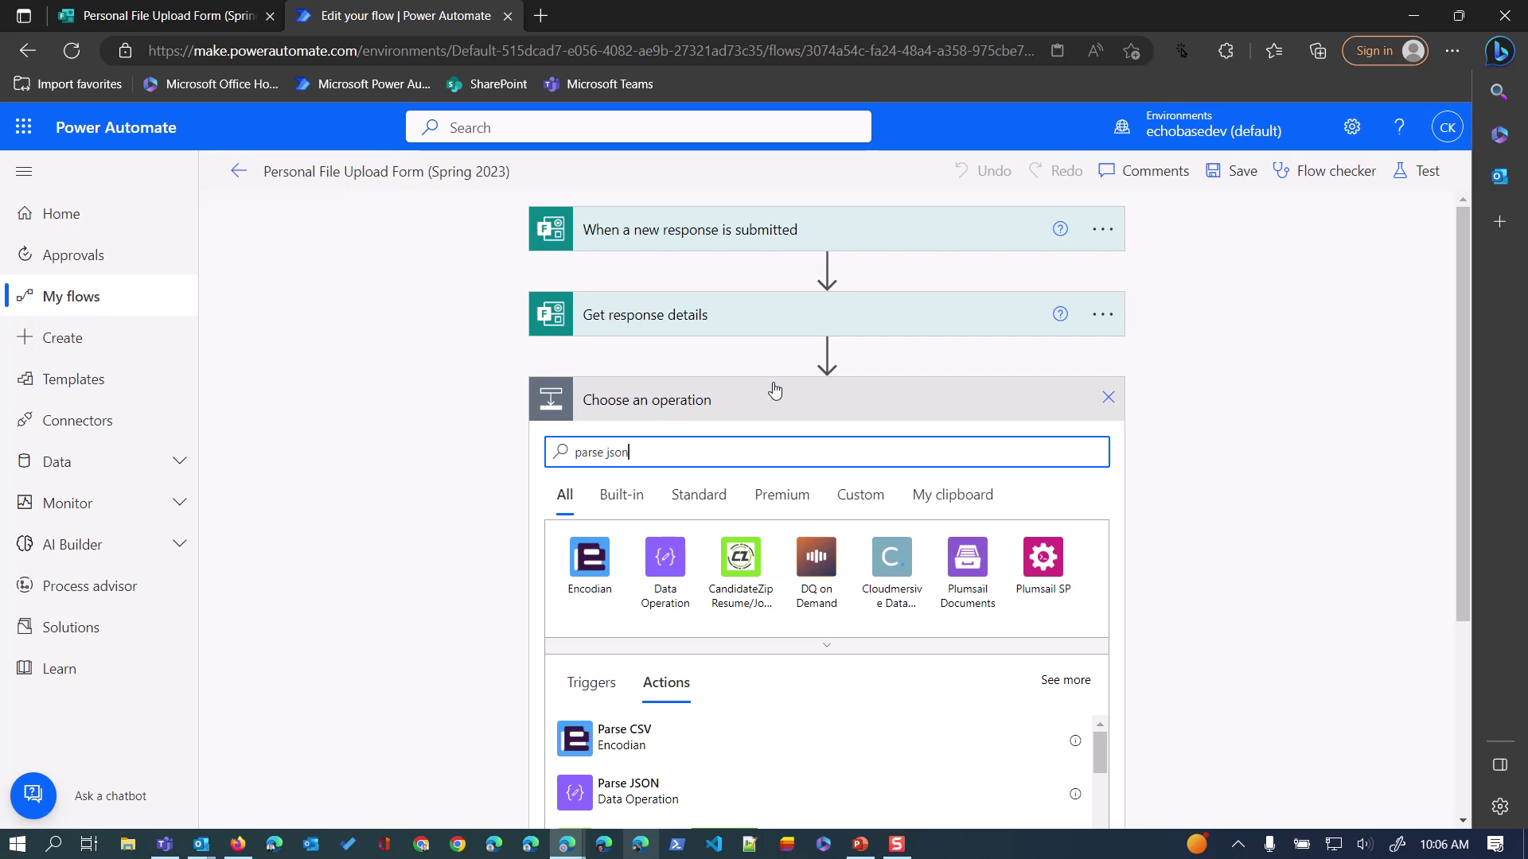
{"action": "left_click", "coordinate": [609, 740]}
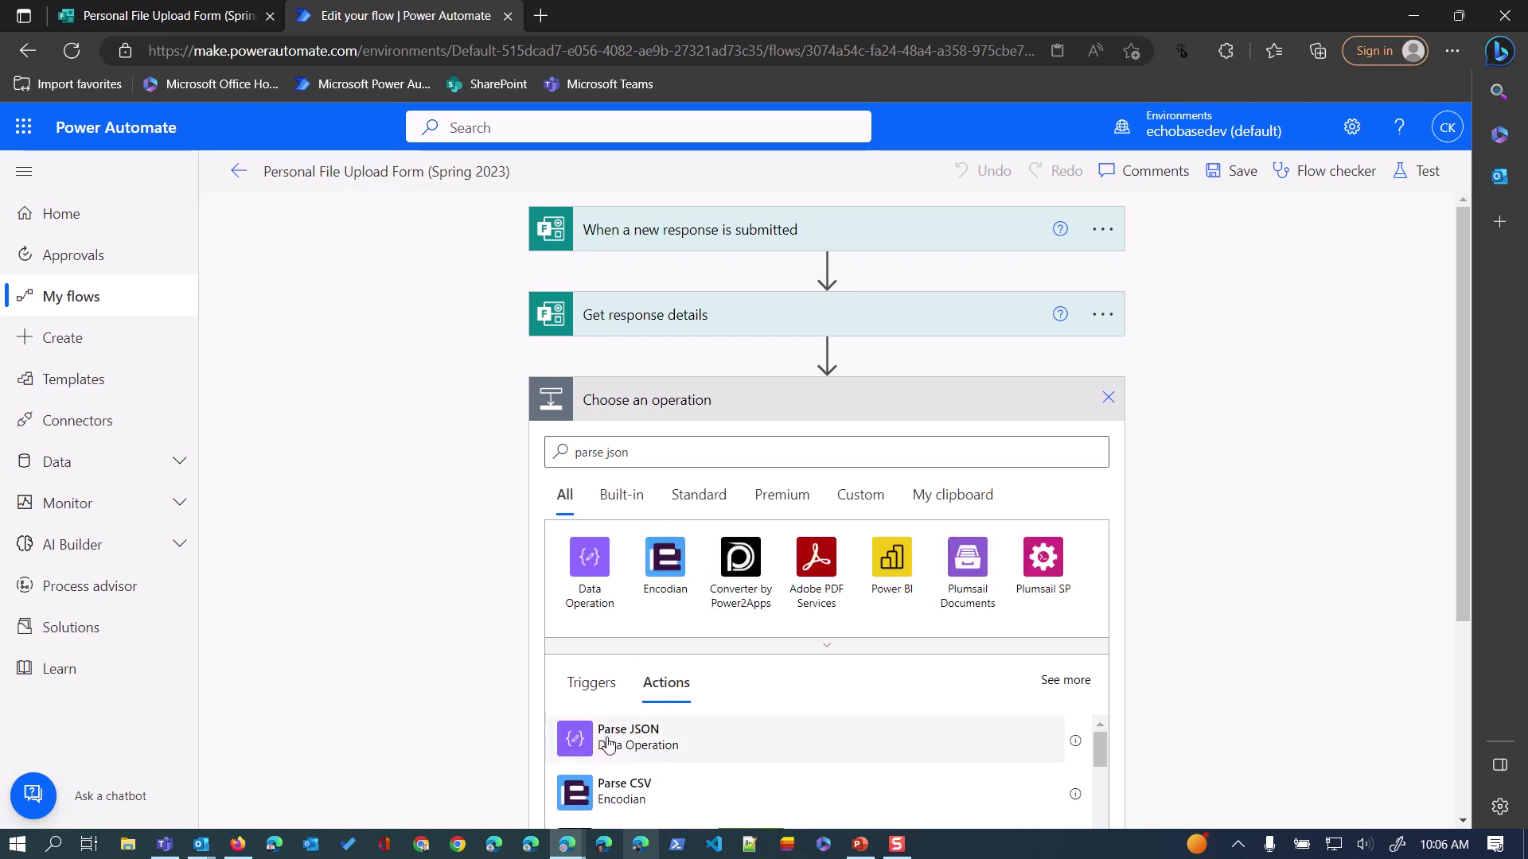
{"action": "left_click", "coordinate": [767, 443]}
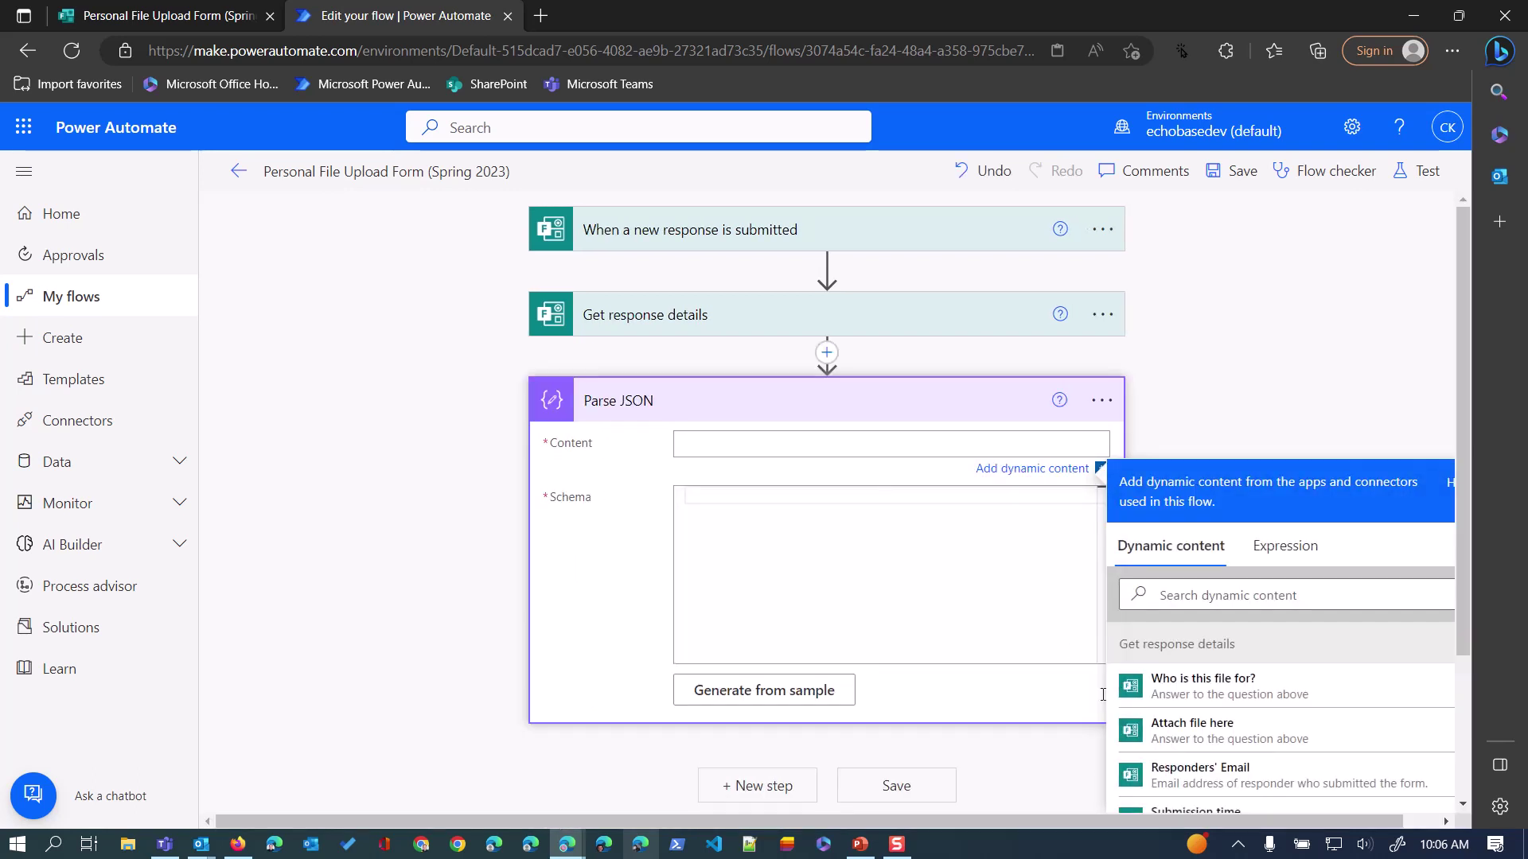
{"action": "left_click", "coordinate": [1176, 738]}
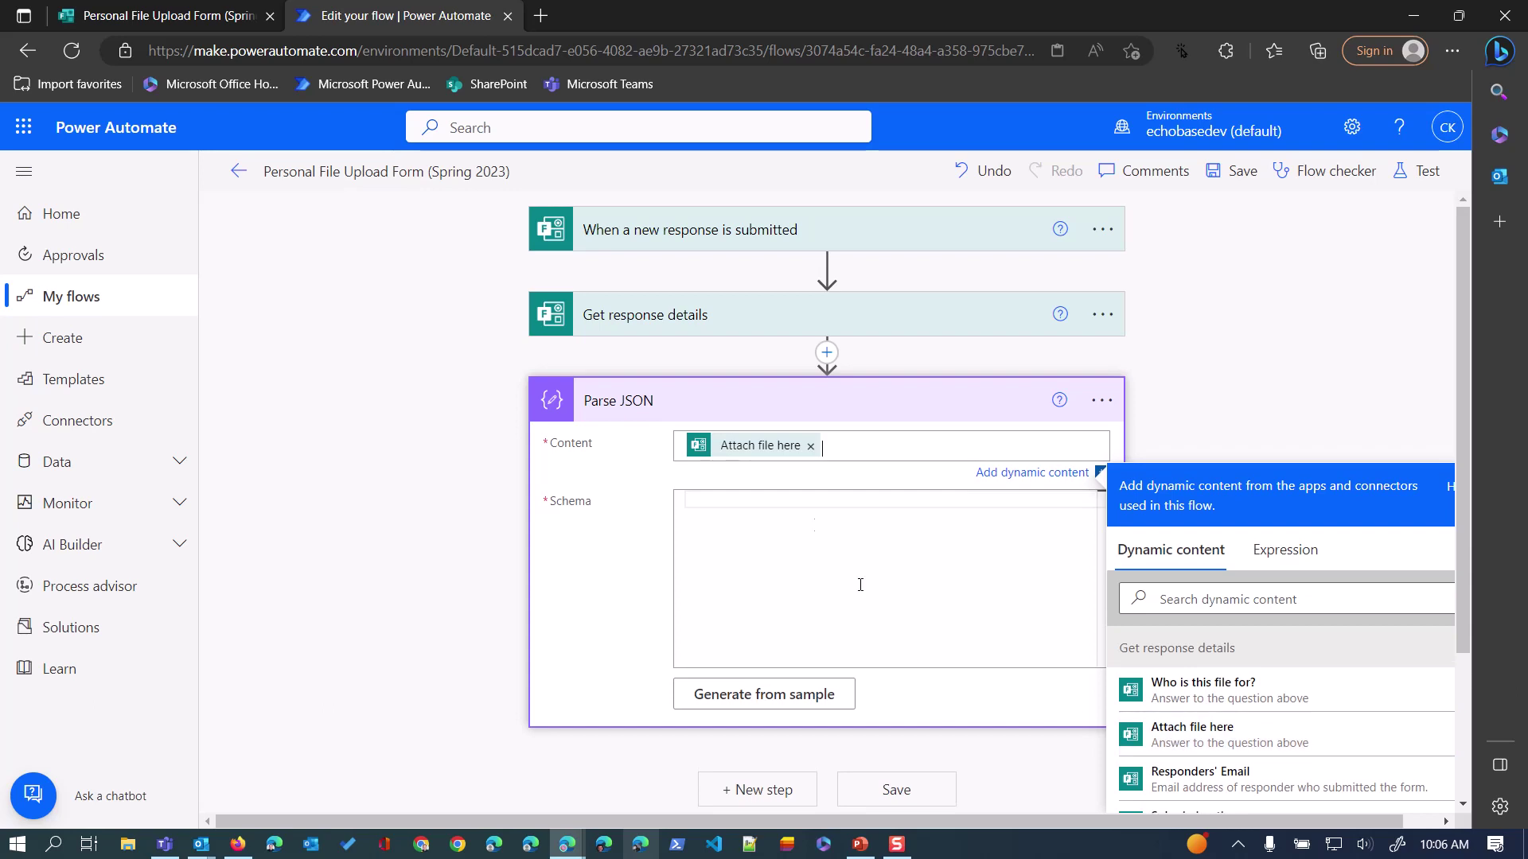
- Generate the Parse JSON schema from a sample by pasting the copied "Attach file here" output as the payload
{"action": "left_click", "coordinate": [757, 696]}
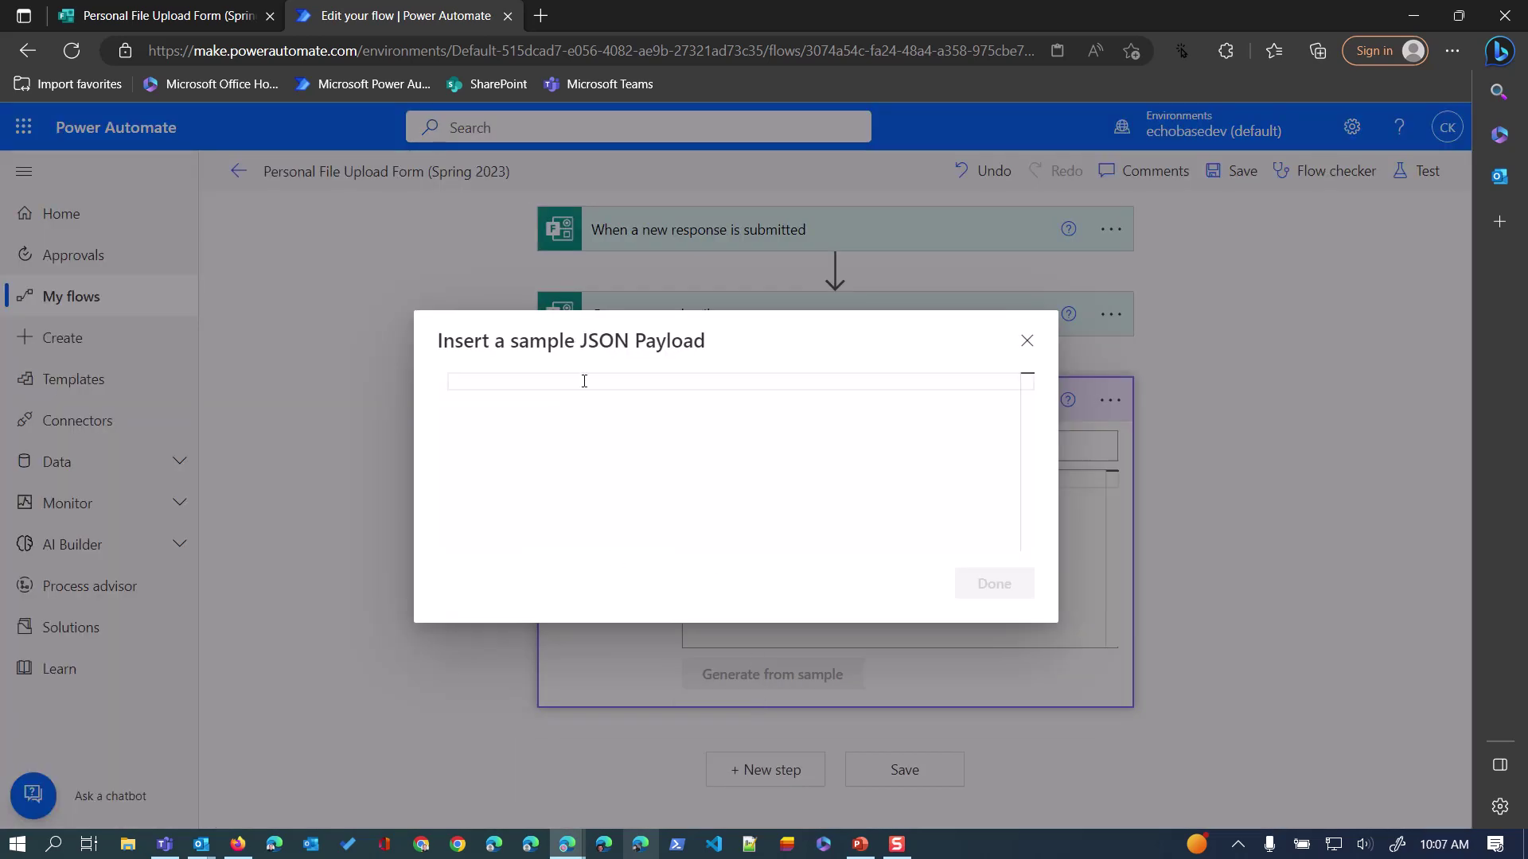
{"action": "right_click", "coordinate": [584, 381]}
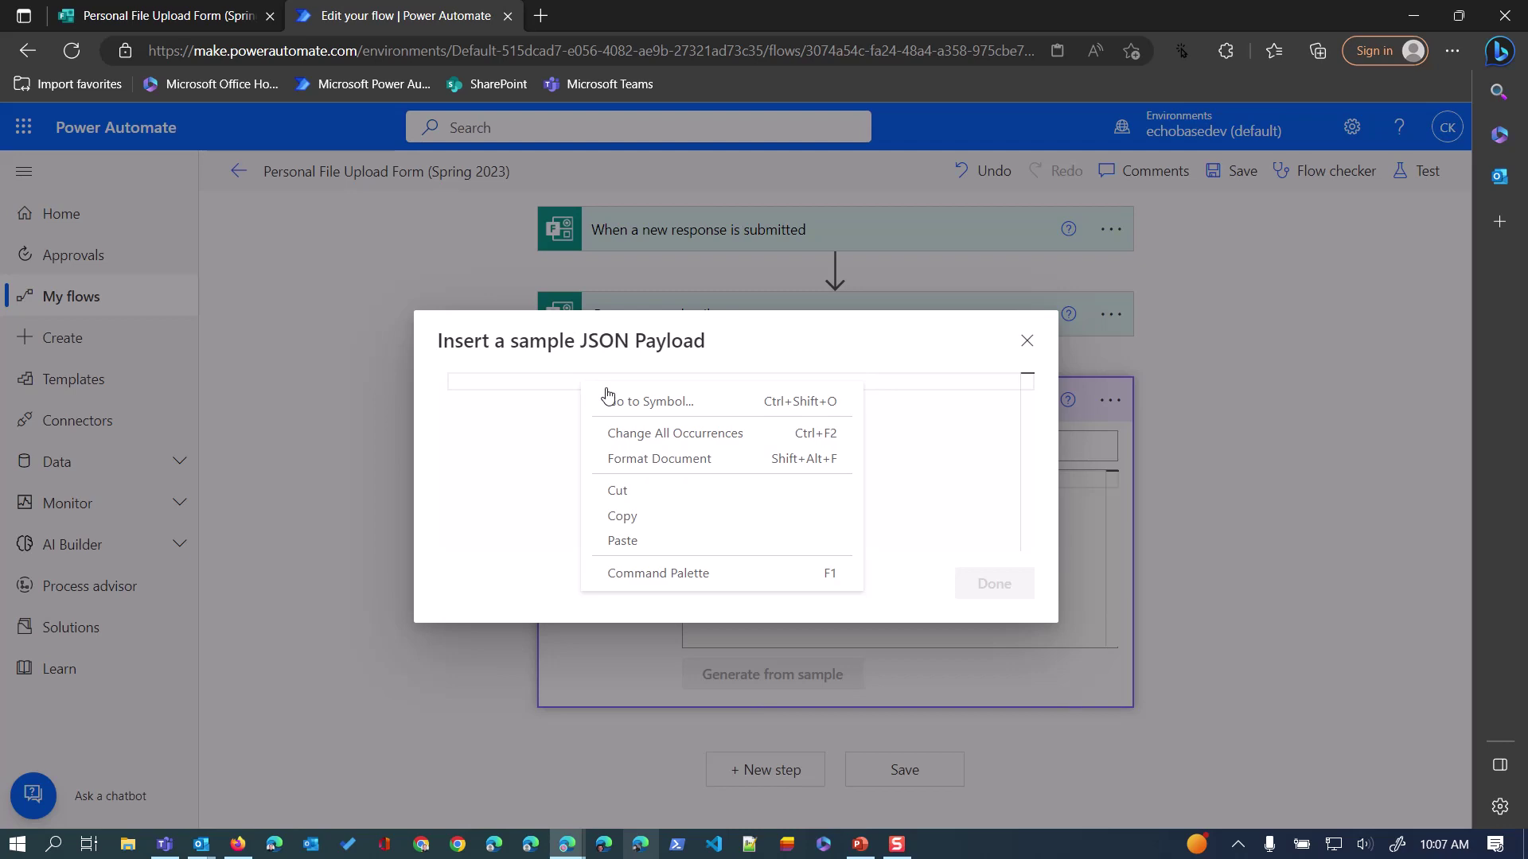
{"action": "left_click", "coordinate": [639, 541]}
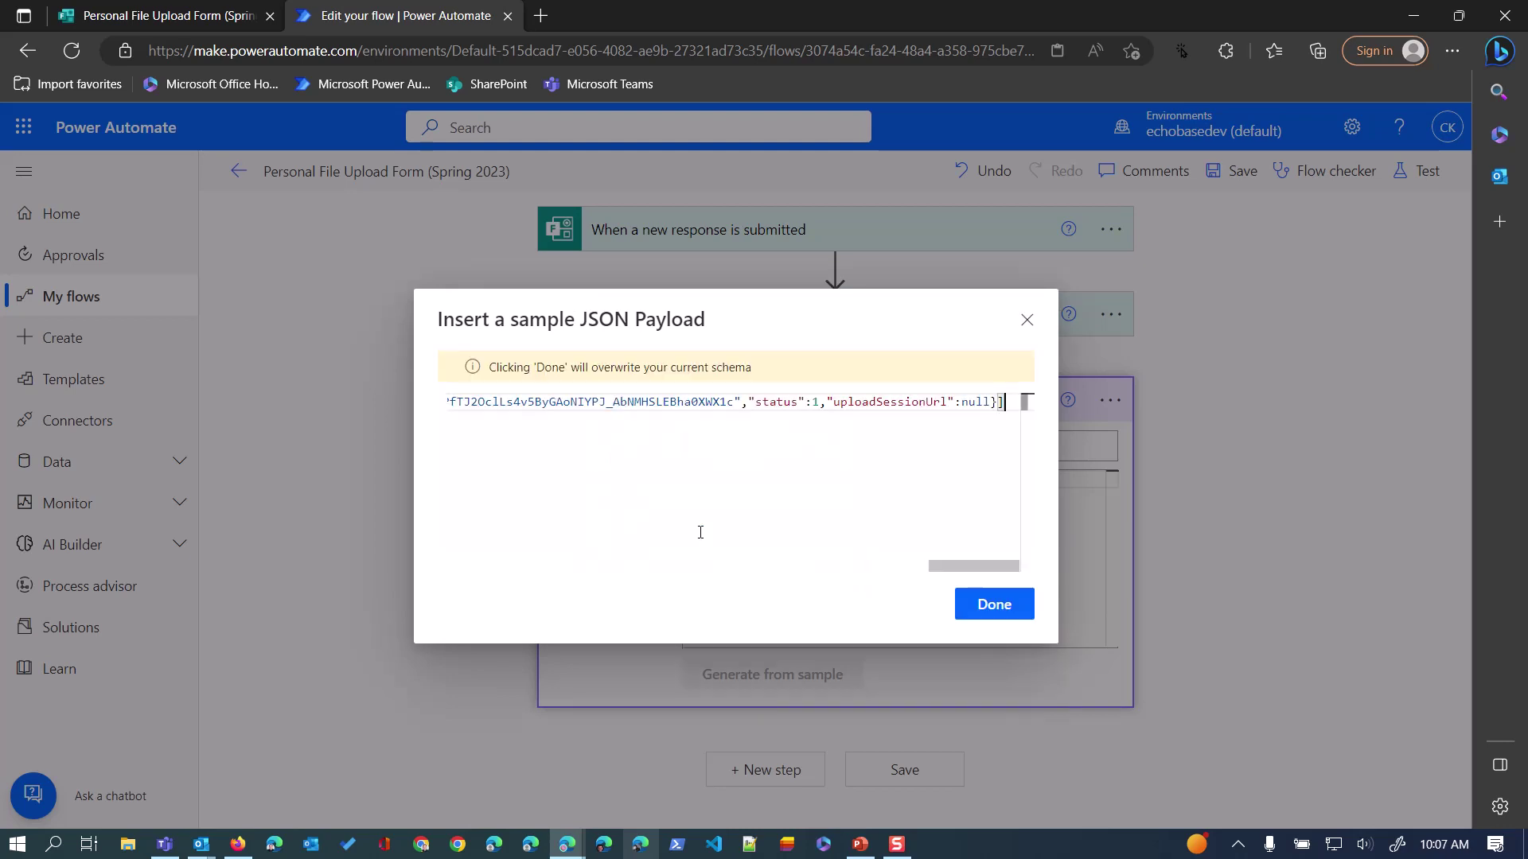
{"action": "left_click", "coordinate": [979, 609]}
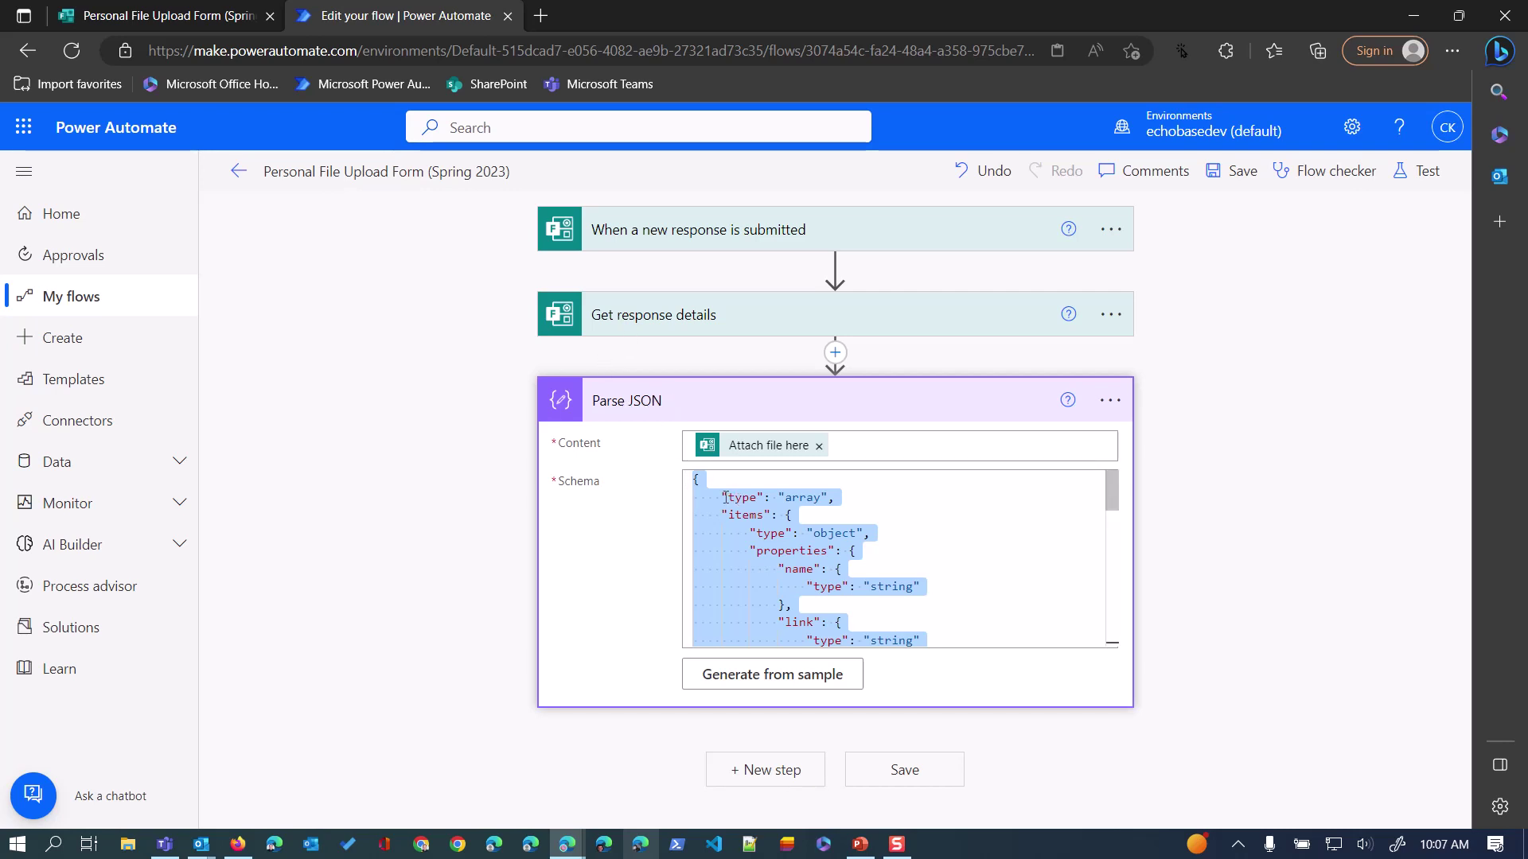
- Examine the generated Parse JSON schema, including its array and object types, item properties and required fields
{"action": "left_click", "coordinate": [794, 496]}
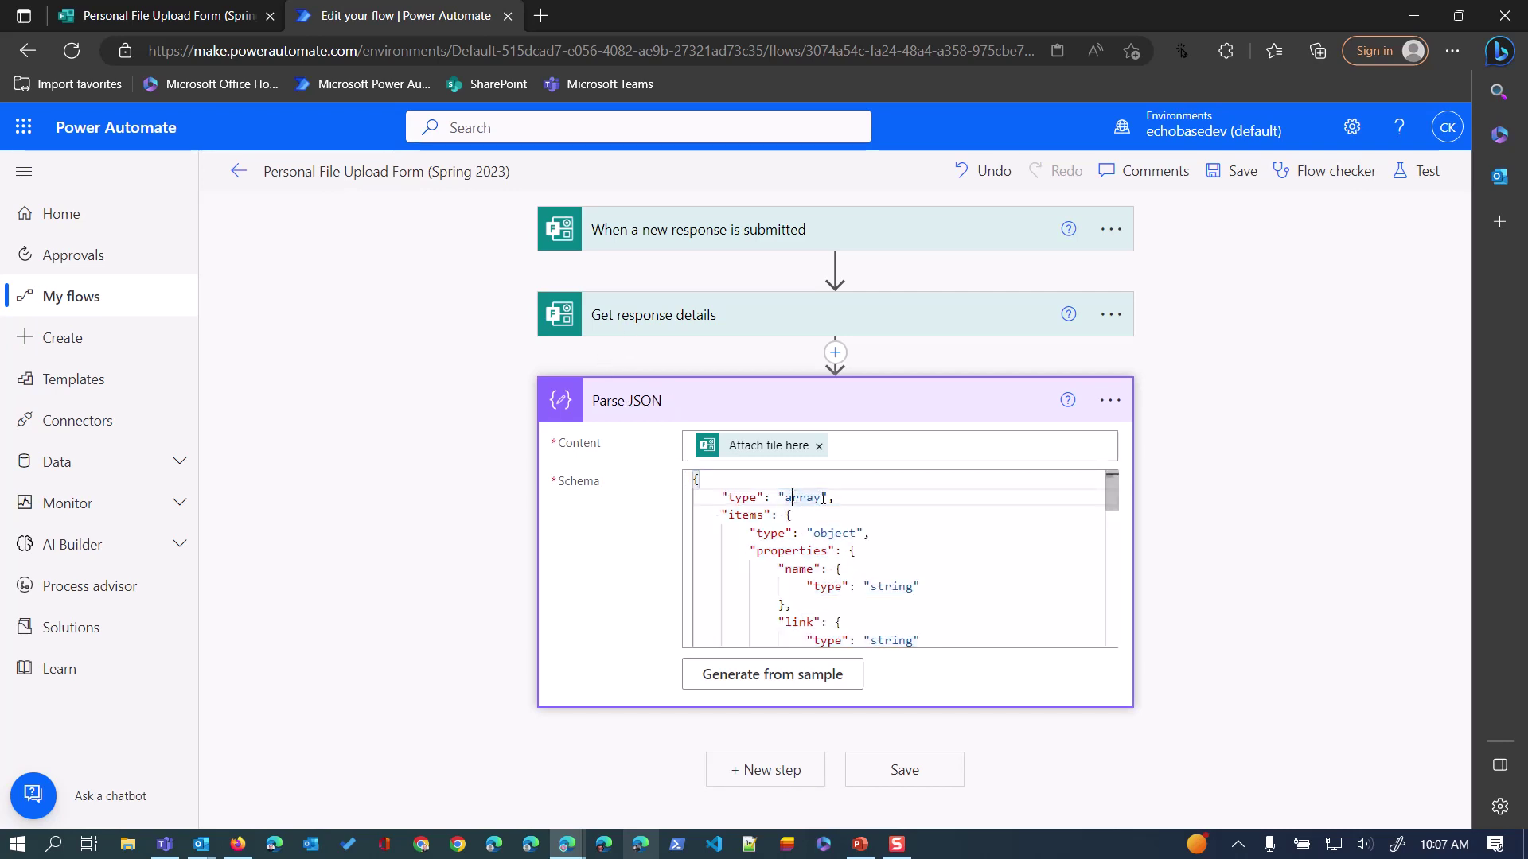
{"action": "left_click_drag", "start_coordinate": [821, 496], "coordinate": [779, 500]}
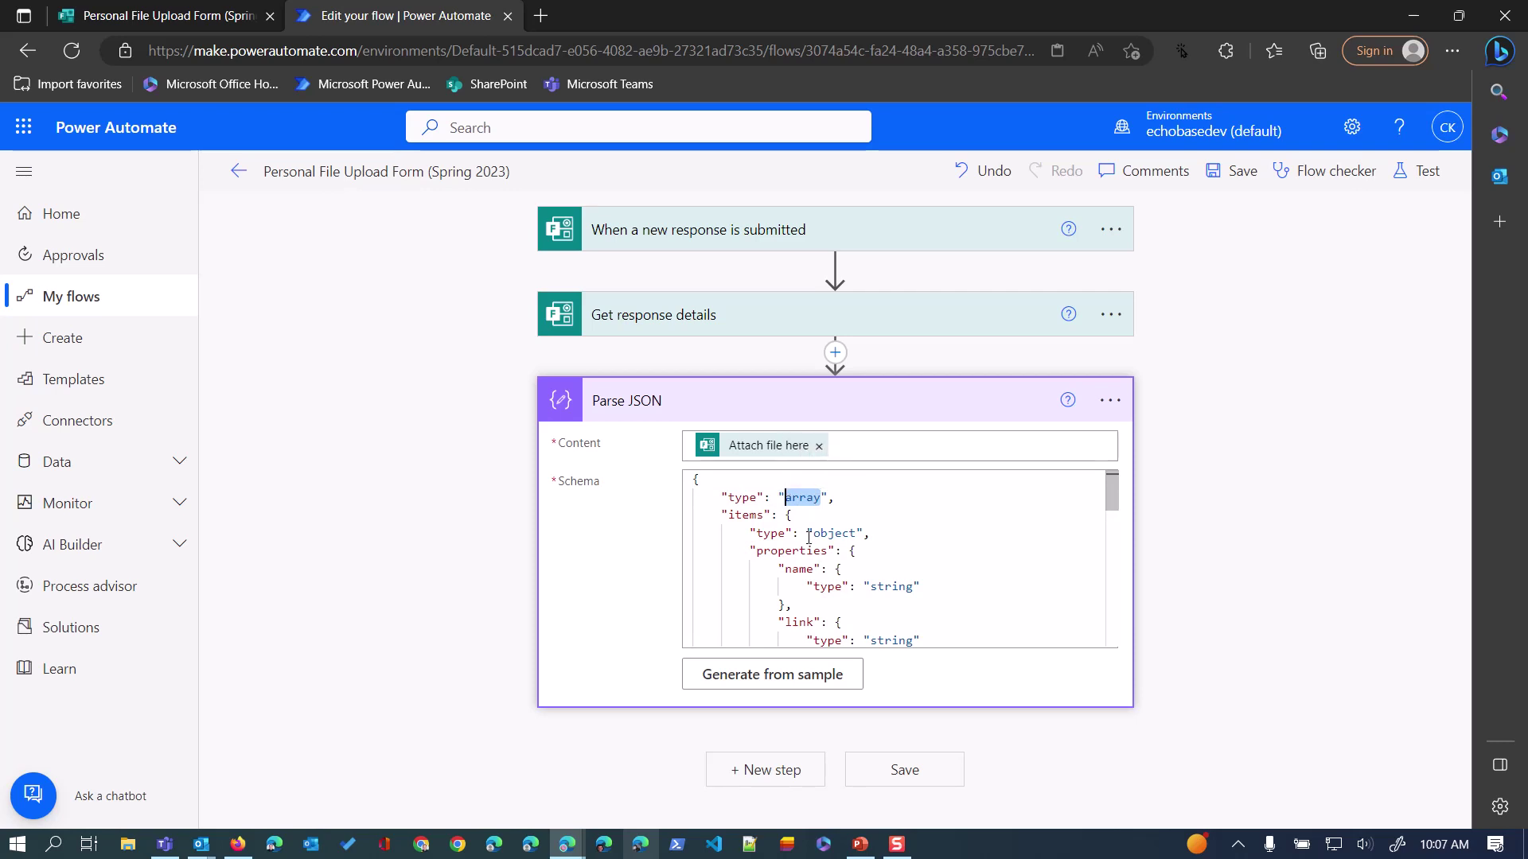
{"action": "left_click_drag", "start_coordinate": [812, 534], "coordinate": [856, 532]}
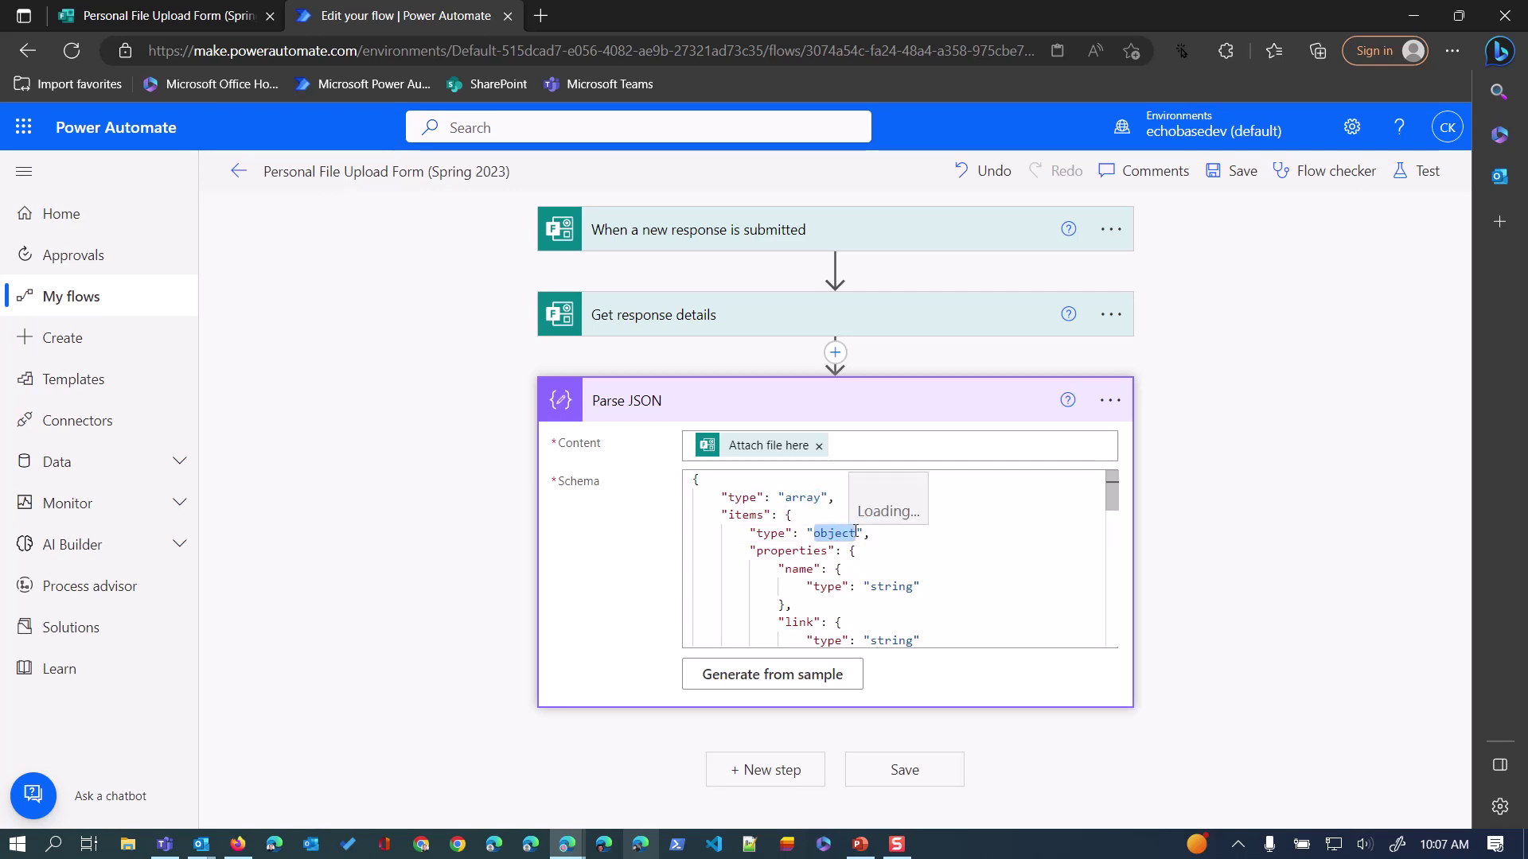
{"action": "scroll", "coordinate": [843, 558], "scroll_direction": "down", "scroll_amount": 2}
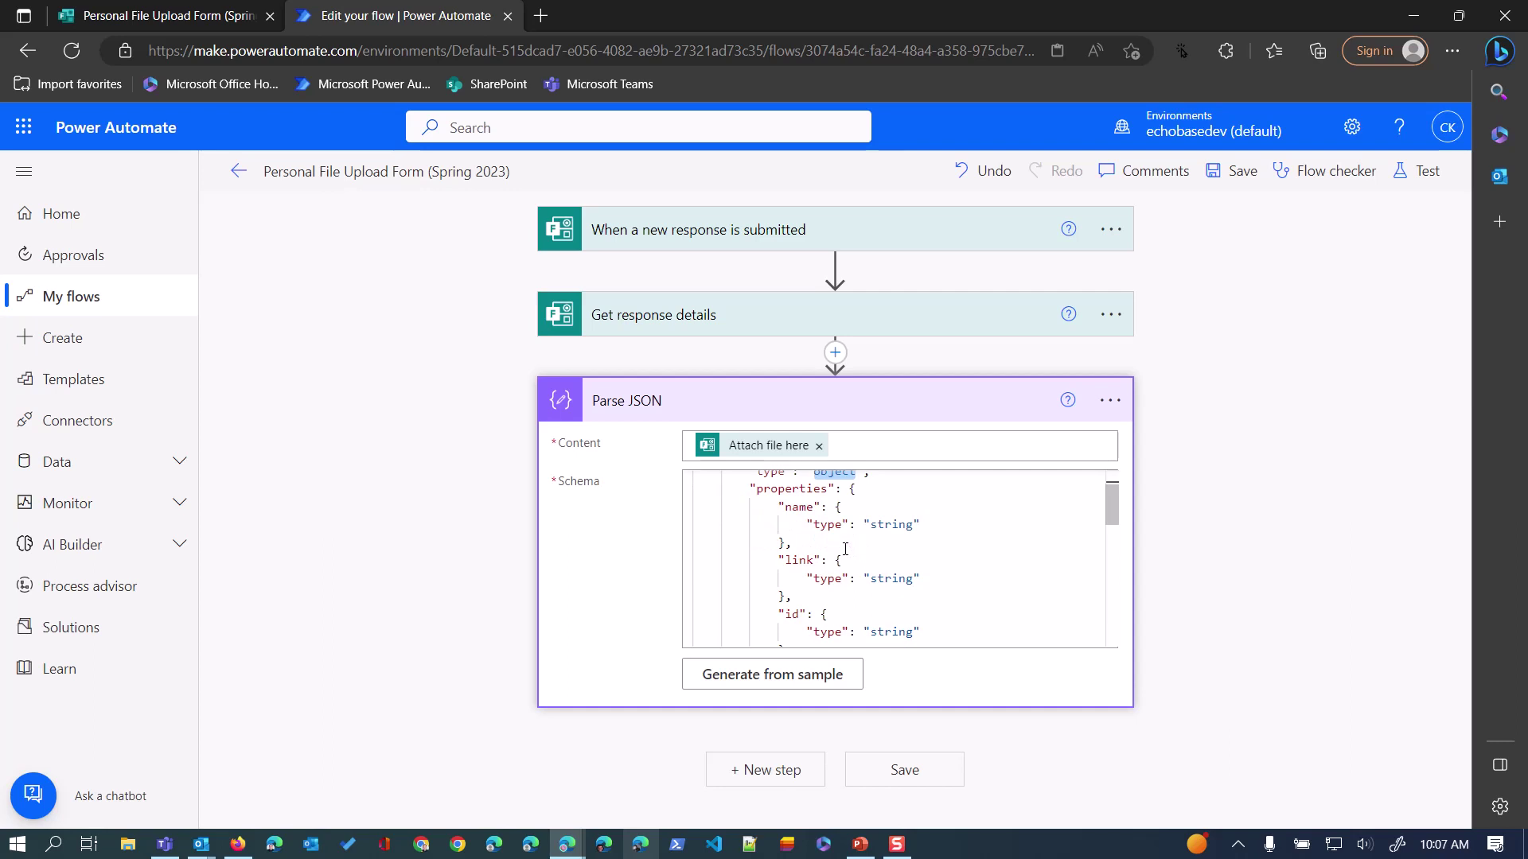
{"action": "scroll", "coordinate": [836, 518], "scroll_direction": "up", "scroll_amount": 2}
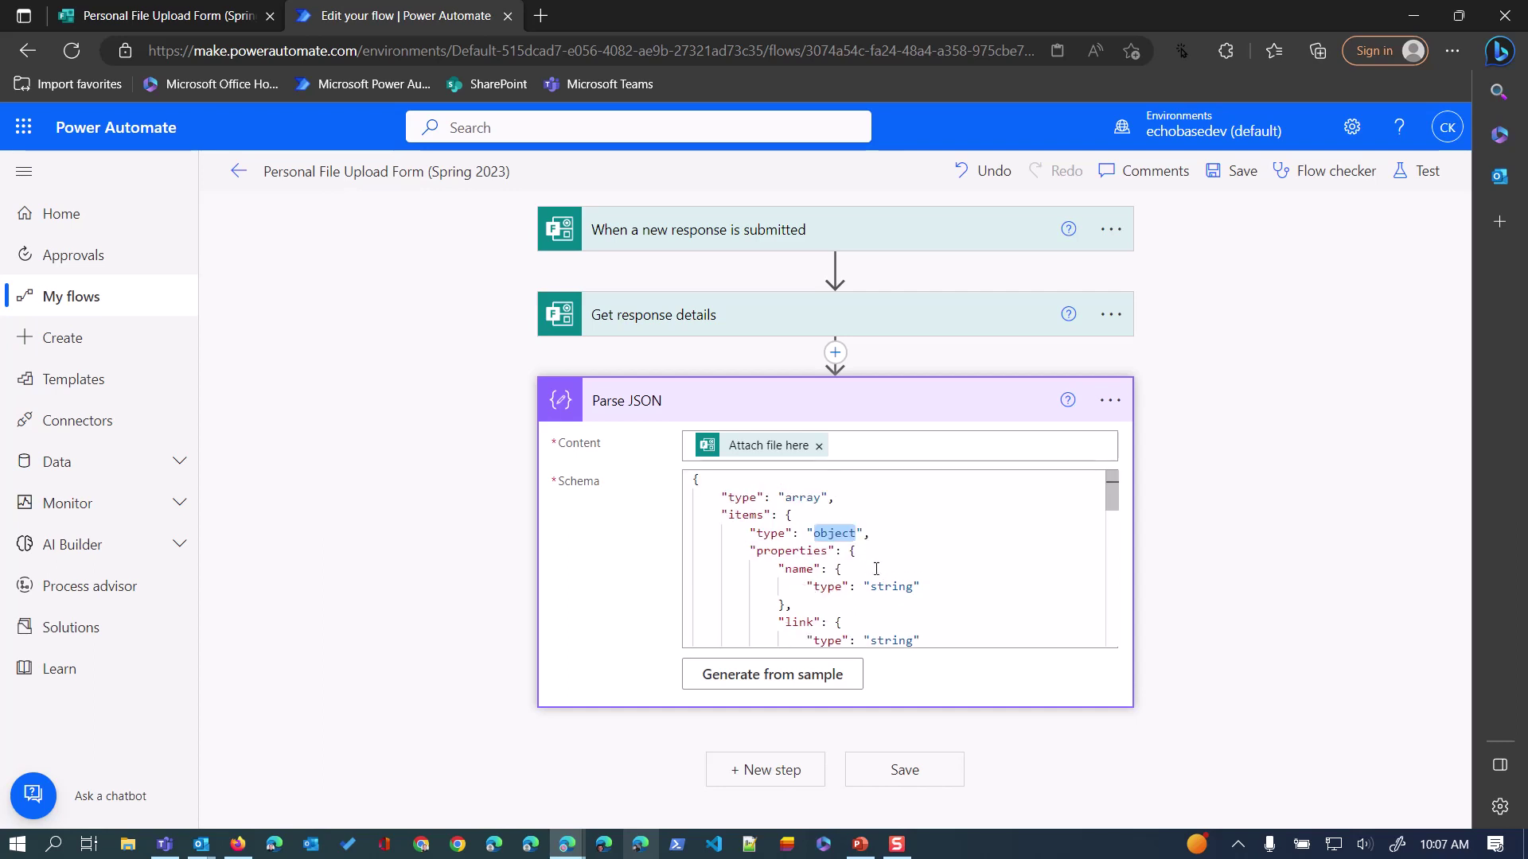
{"action": "scroll", "coordinate": [807, 615], "scroll_direction": "down", "scroll_amount": 4}
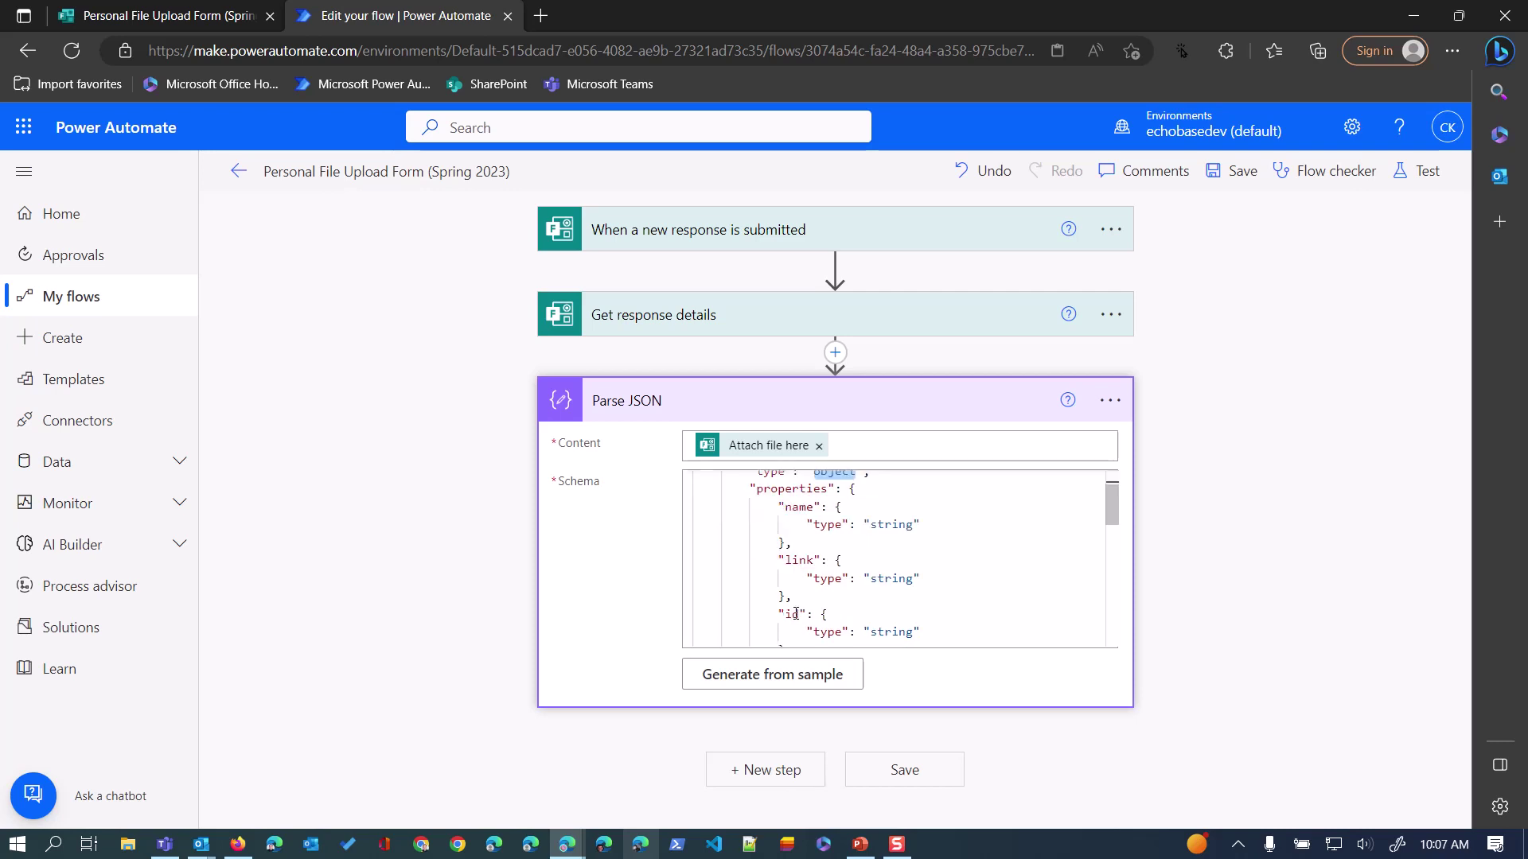
{"action": "scroll", "coordinate": [807, 605], "scroll_direction": "down", "scroll_amount": 3}
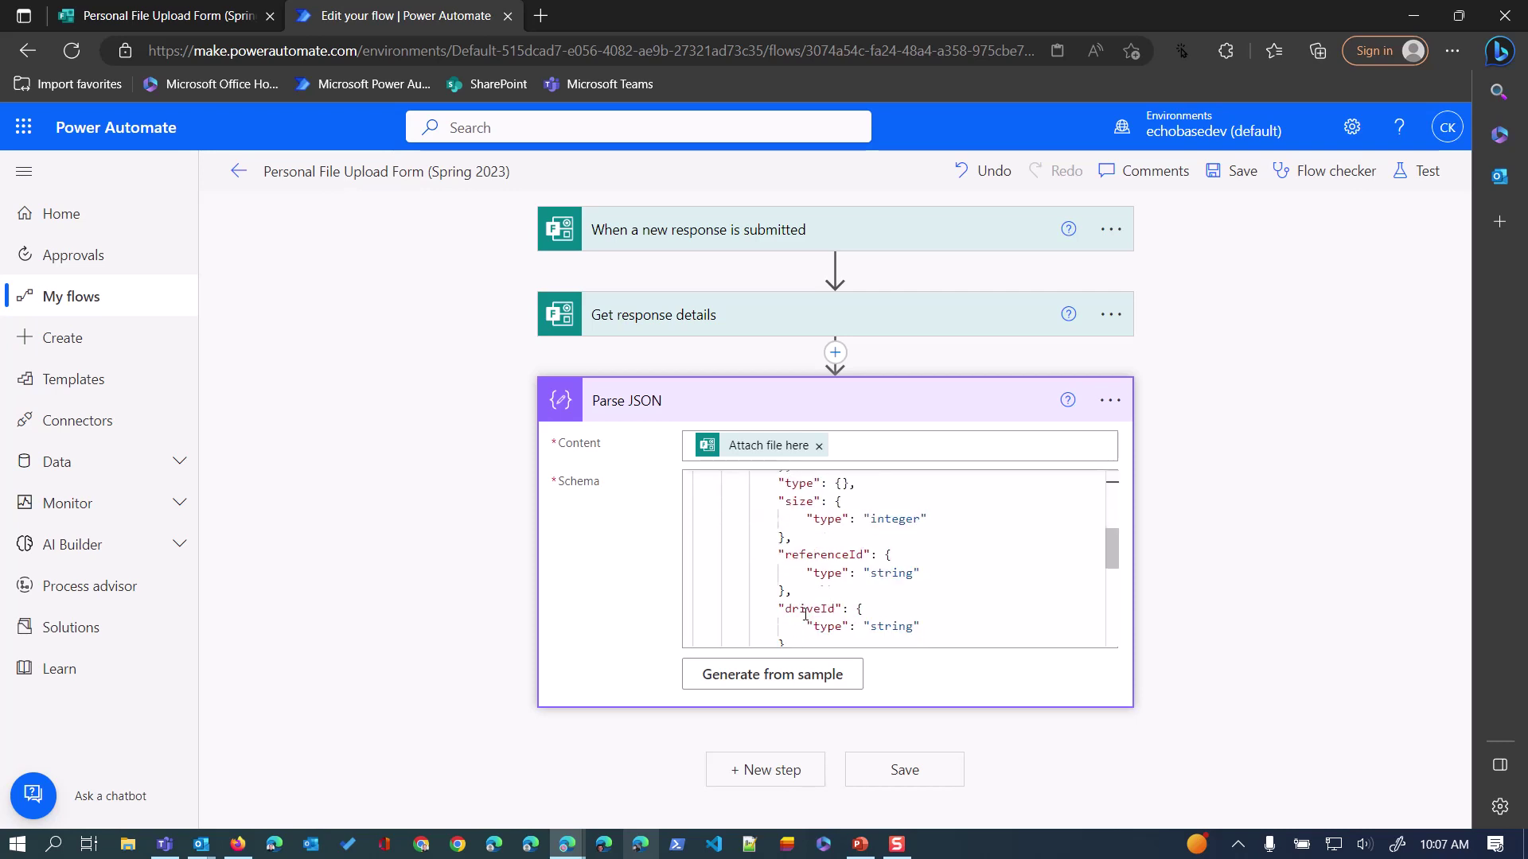
{"action": "scroll", "coordinate": [806, 622], "scroll_direction": "down", "scroll_amount": 2}
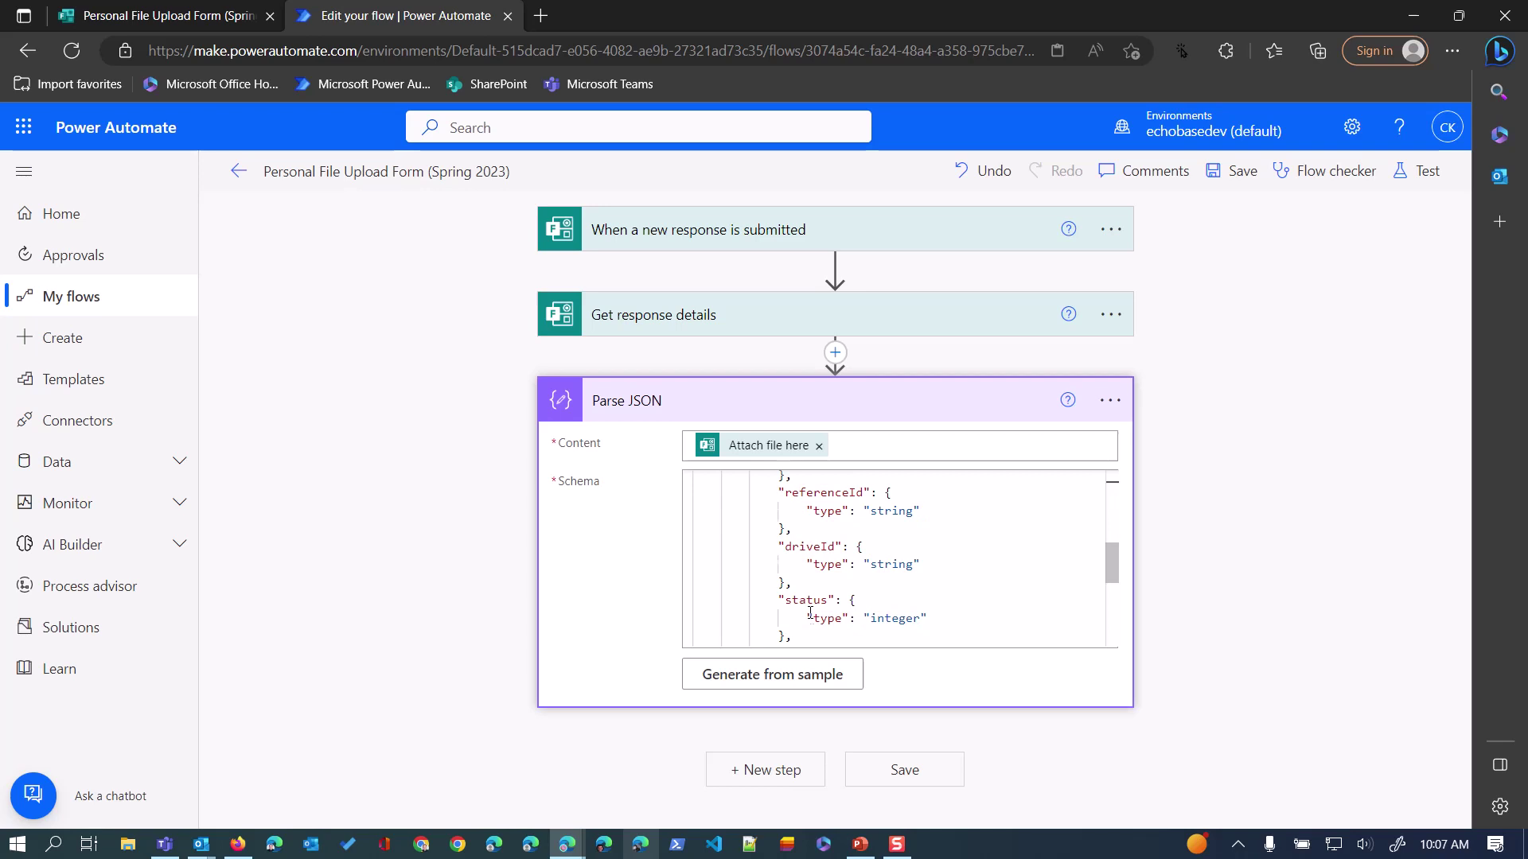
{"action": "scroll", "coordinate": [807, 589], "scroll_direction": "down", "scroll_amount": 2}
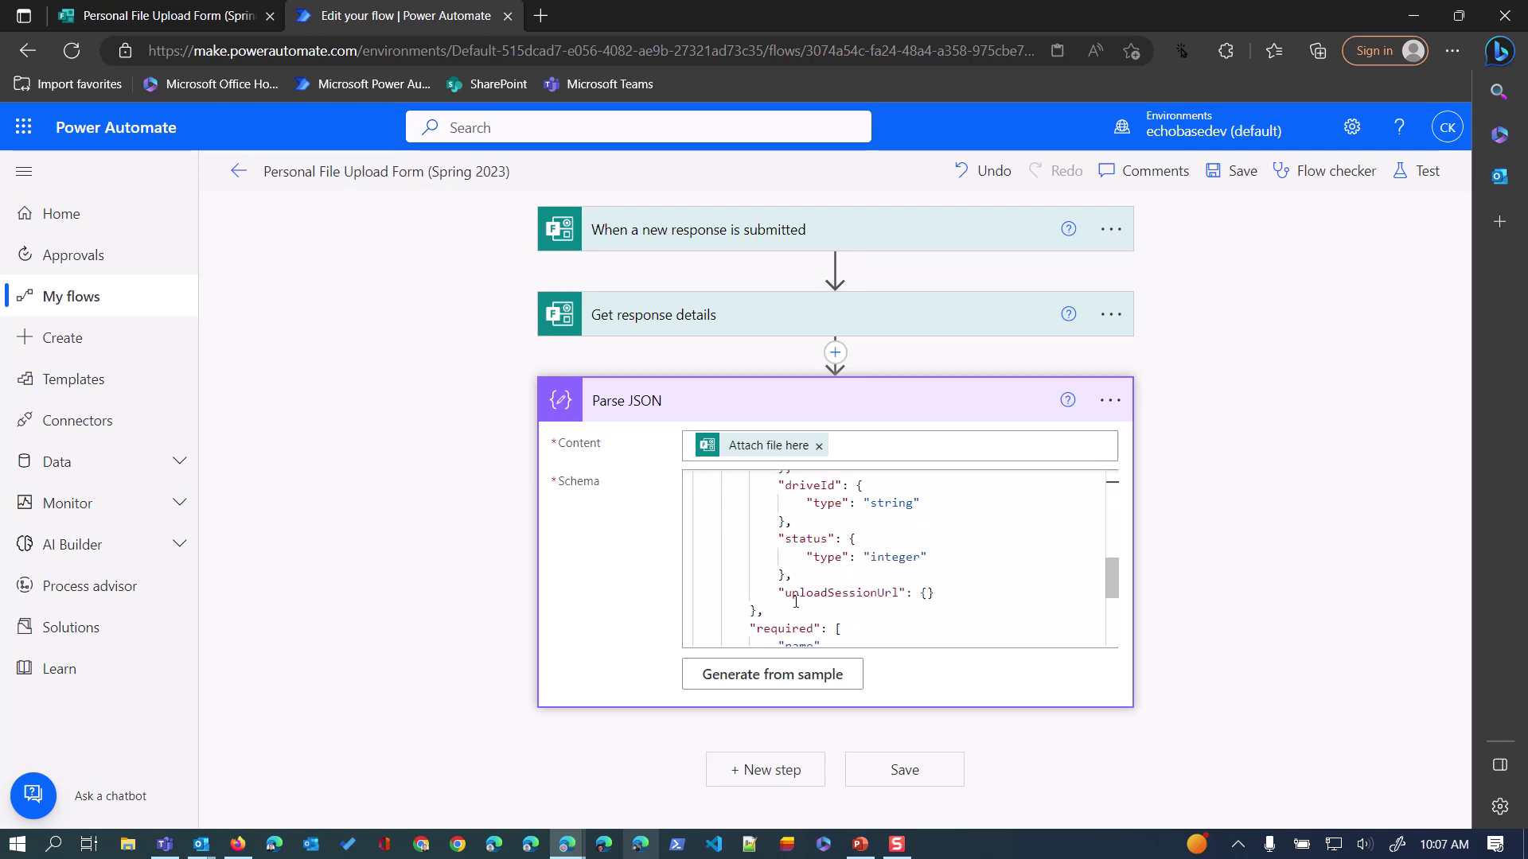
{"action": "scroll", "coordinate": [900, 574], "scroll_direction": "down", "scroll_amount": 1}
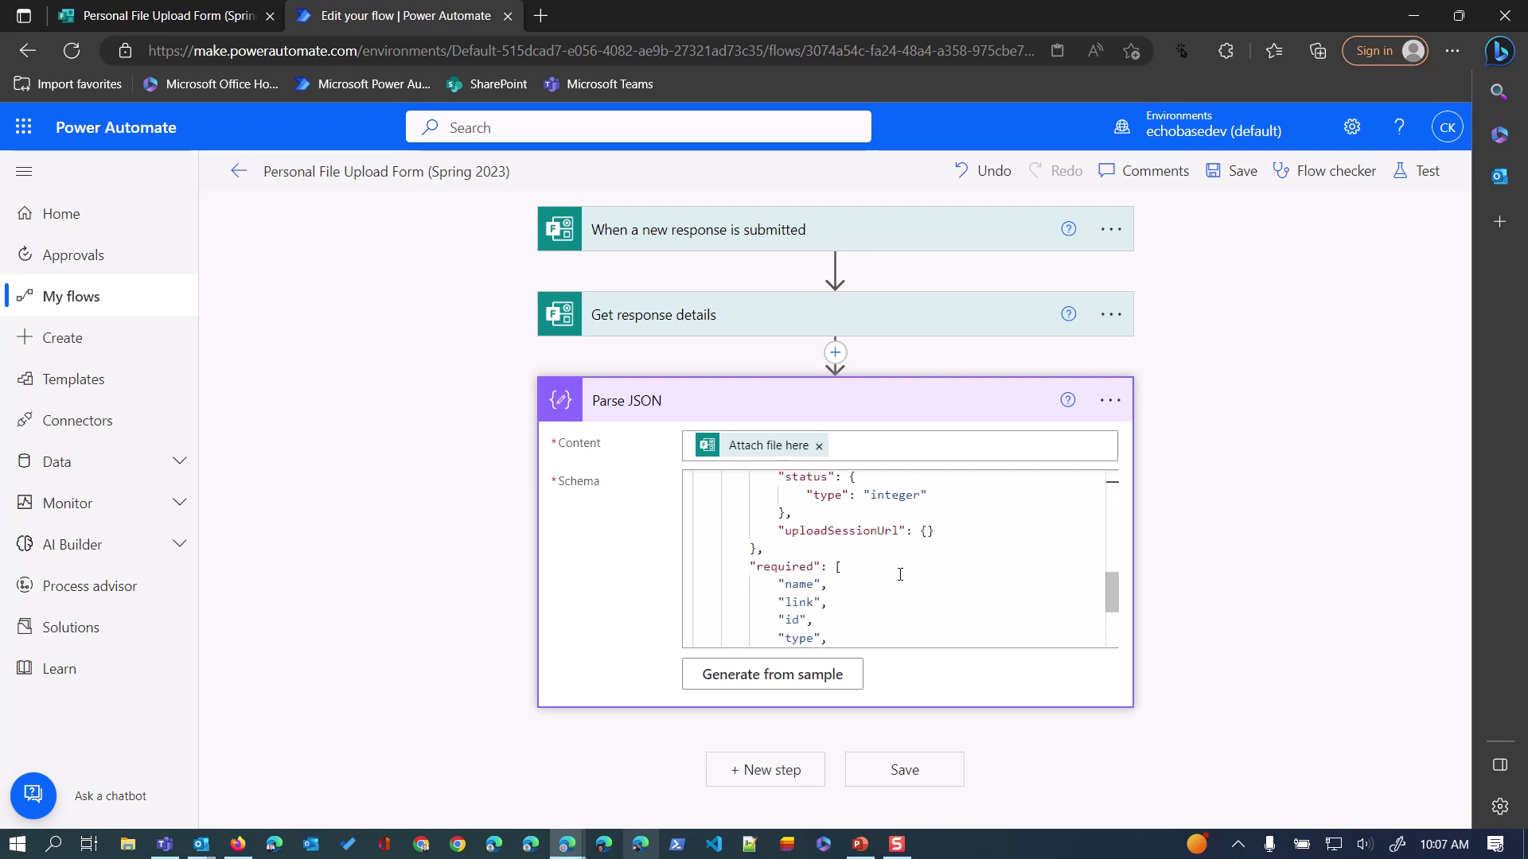
{"action": "scroll", "coordinate": [908, 571], "scroll_direction": "up", "scroll_amount": 4}
{"action": "scroll", "coordinate": [908, 570], "scroll_direction": "up", "scroll_amount": 3}
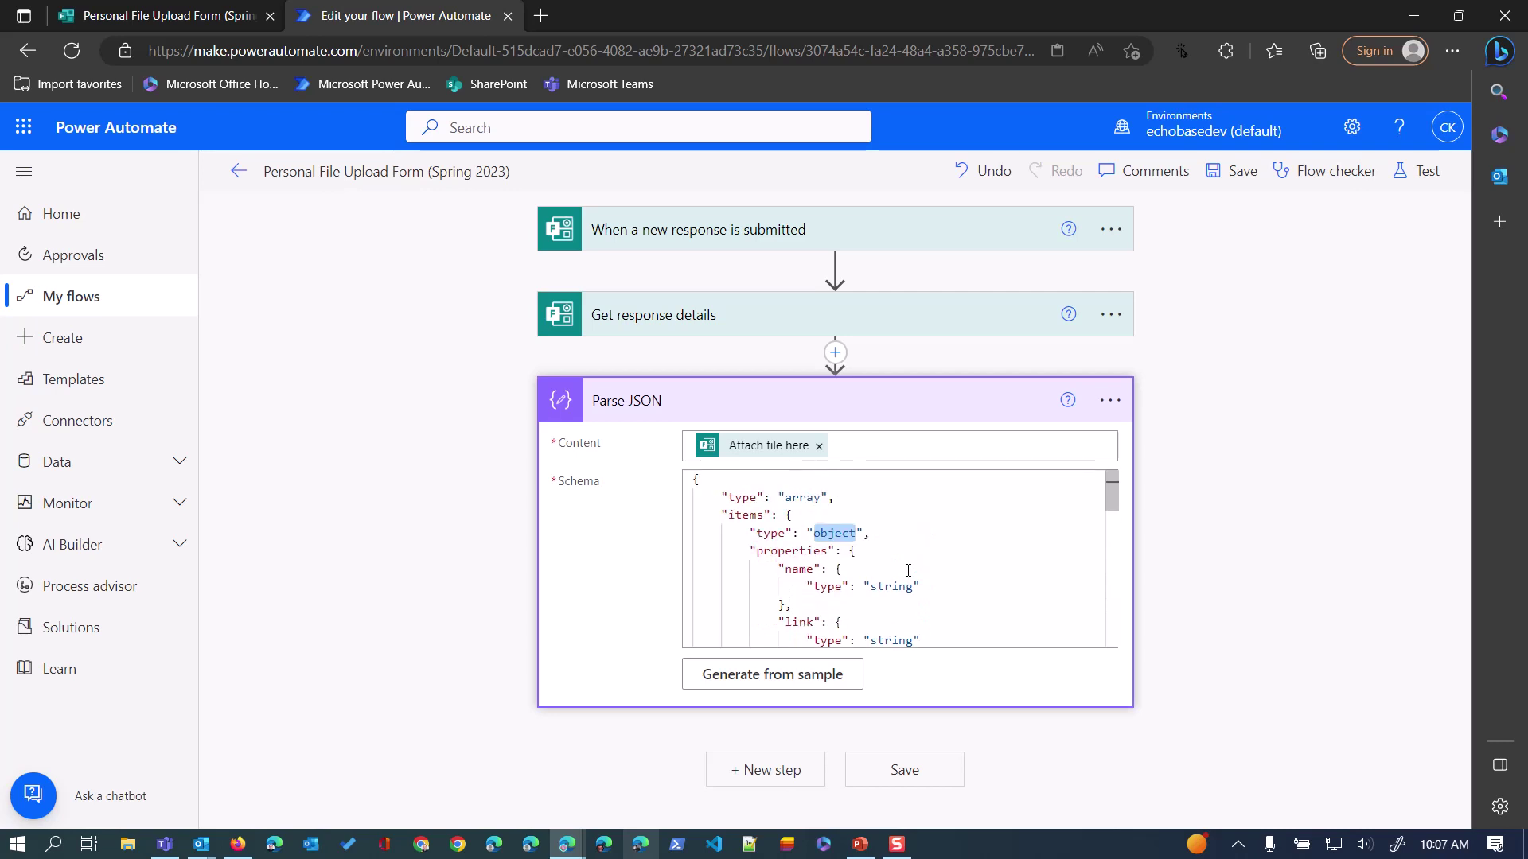